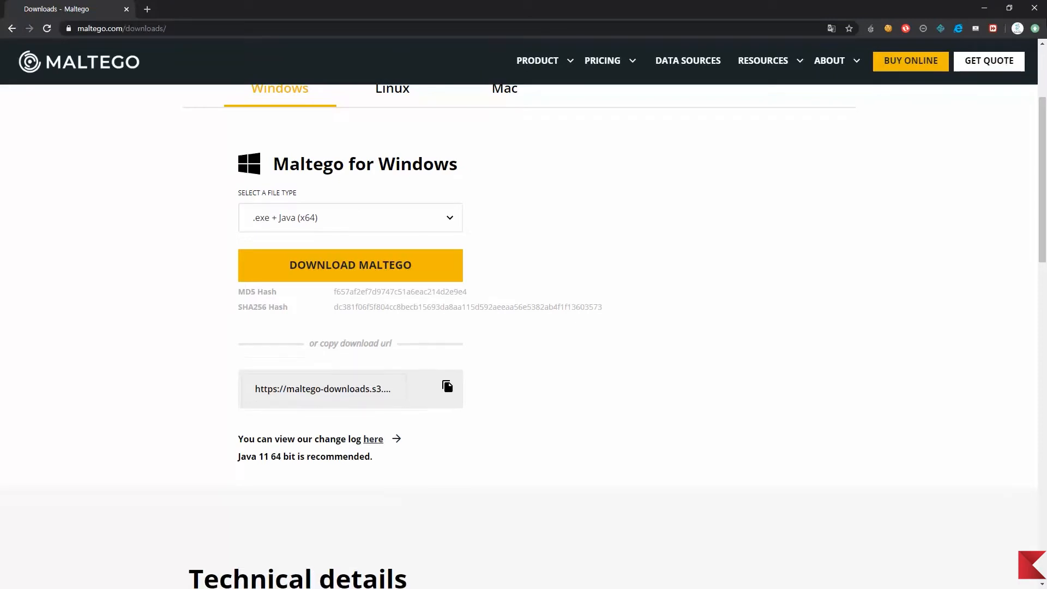
Step: Minimize Chrome and create New Graph (1) from the Maltego application menu
left_click(986, 10)
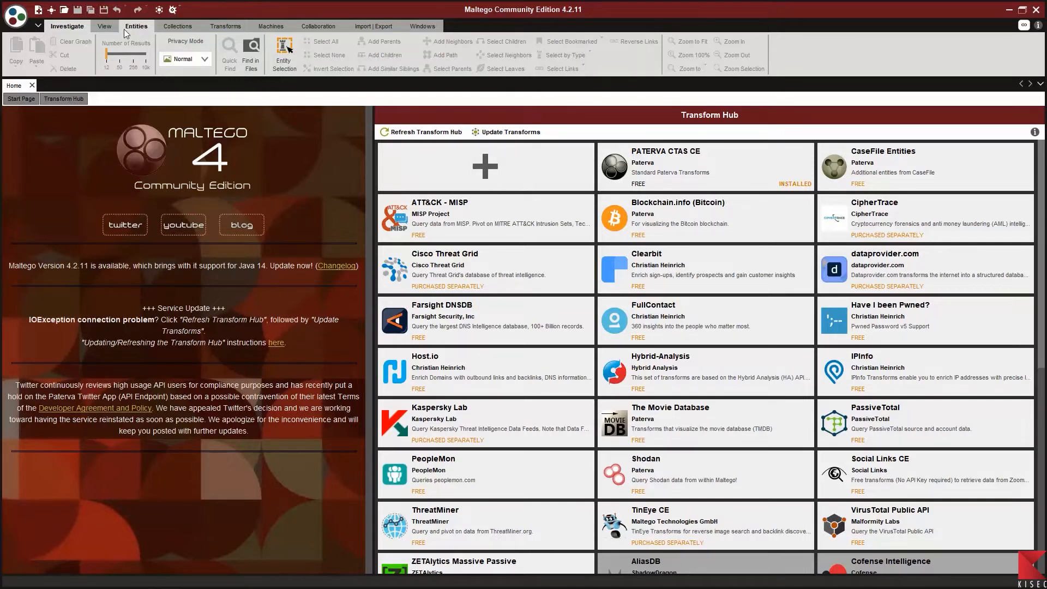
left_click(25, 16)
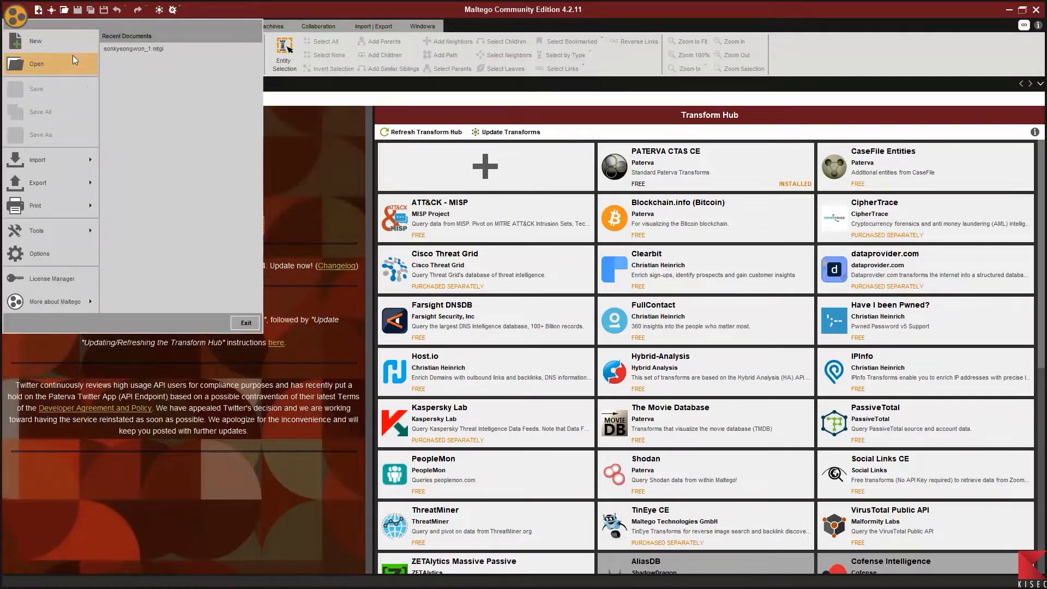
mouse_move(78, 182)
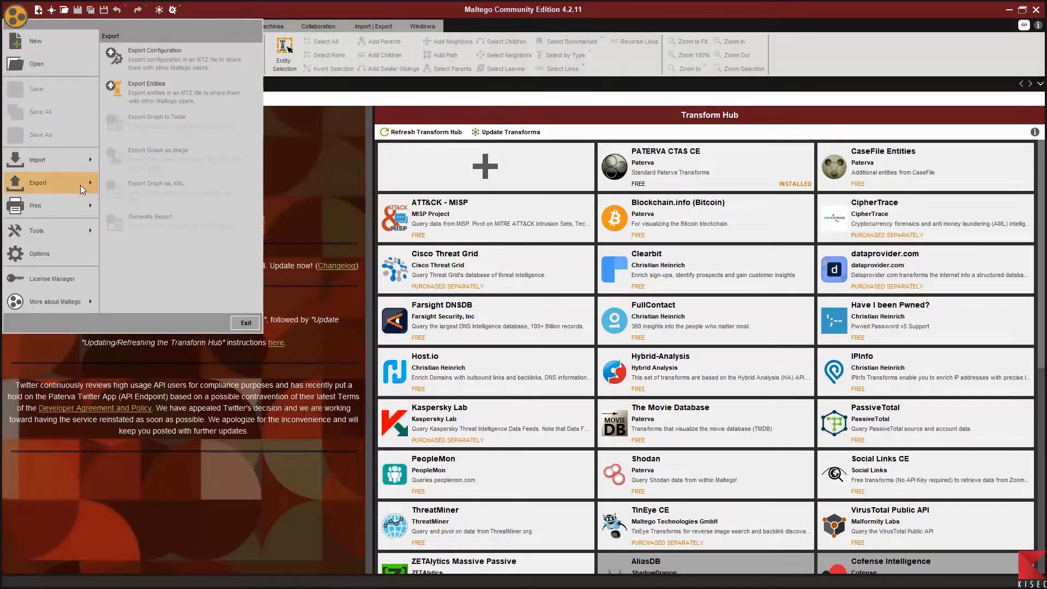
left_click(57, 44)
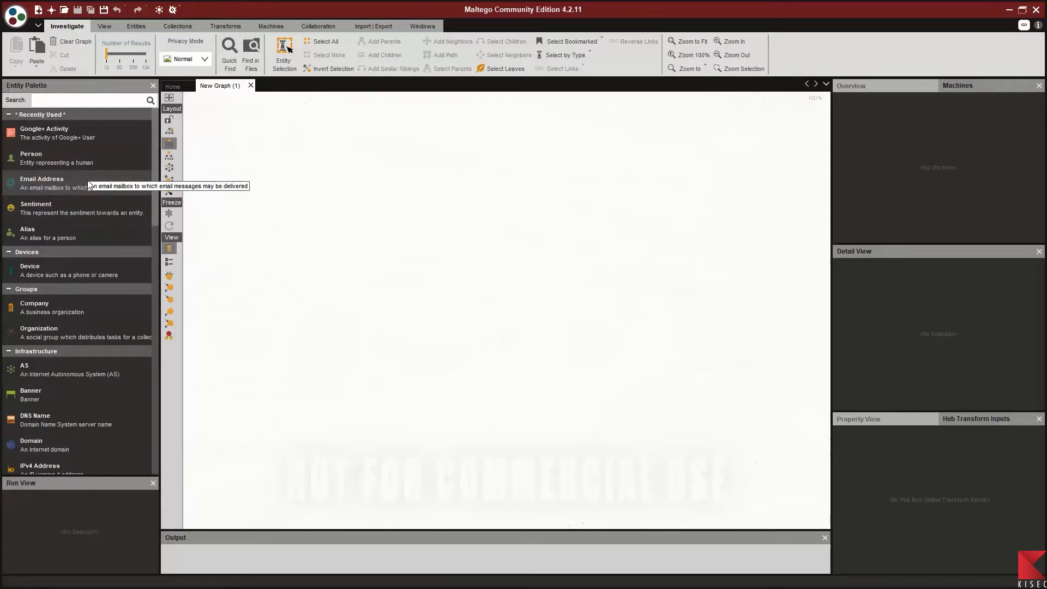
Step: Drop an Alias entity on the canvas and rename it from Mr. T to the target's username
left_click_drag(53, 234, 381, 200)
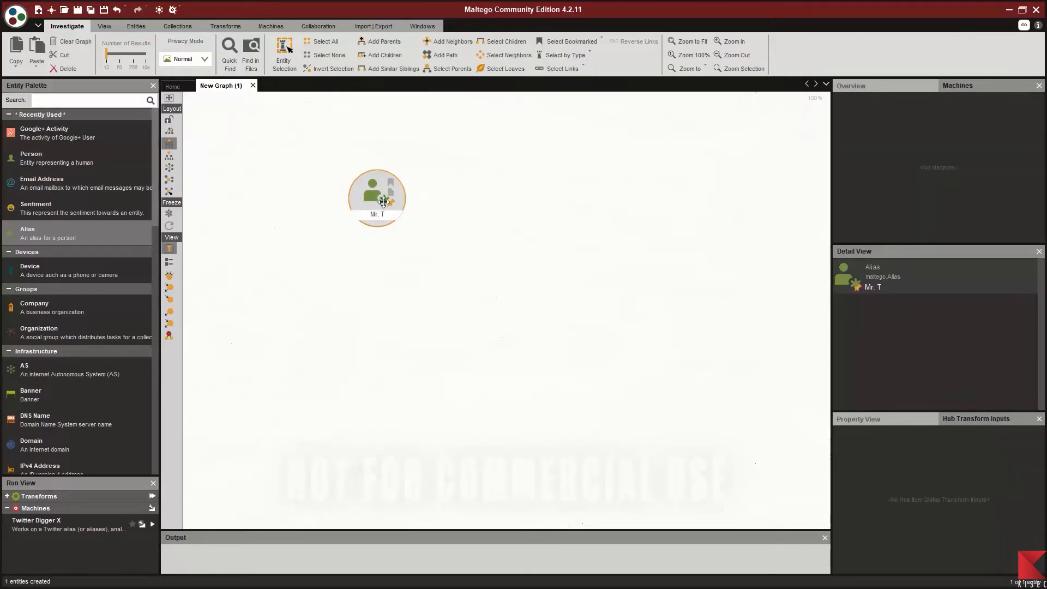
scroll(407, 215, "up", 2)
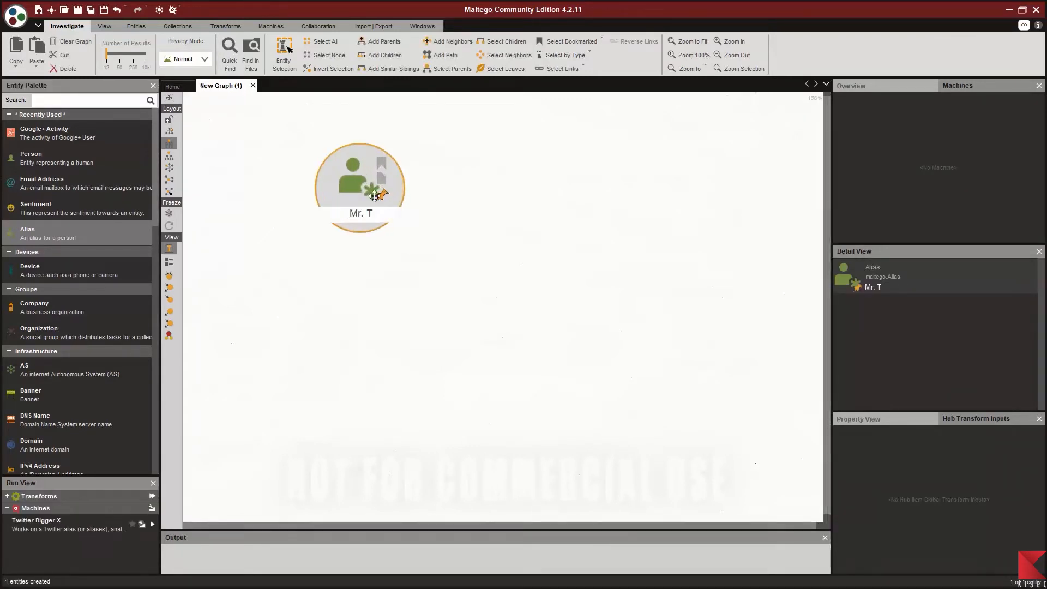
left_click_drag(358, 186, 623, 204)
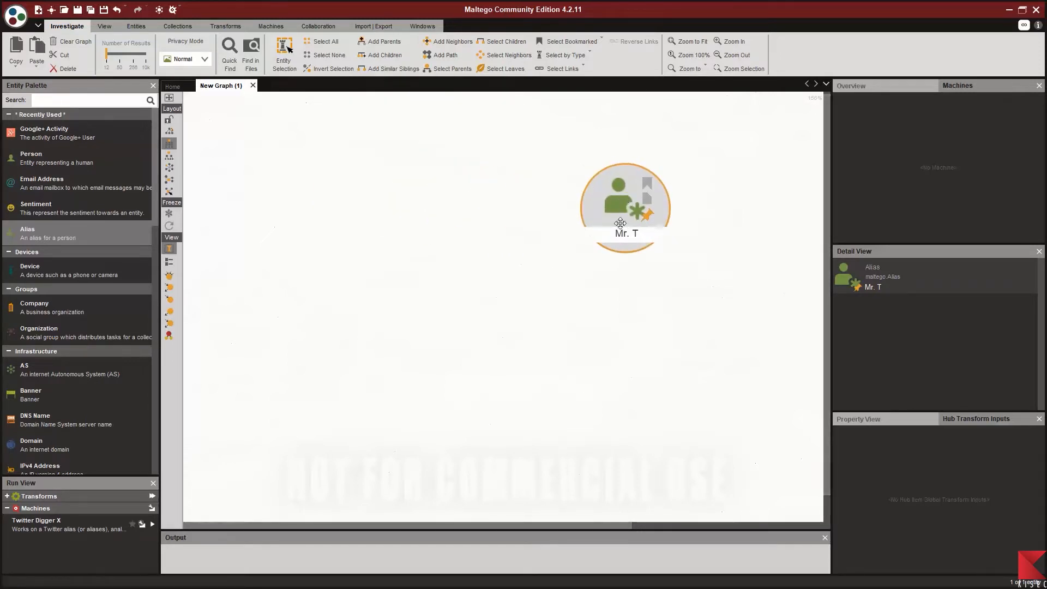
left_click(635, 230)
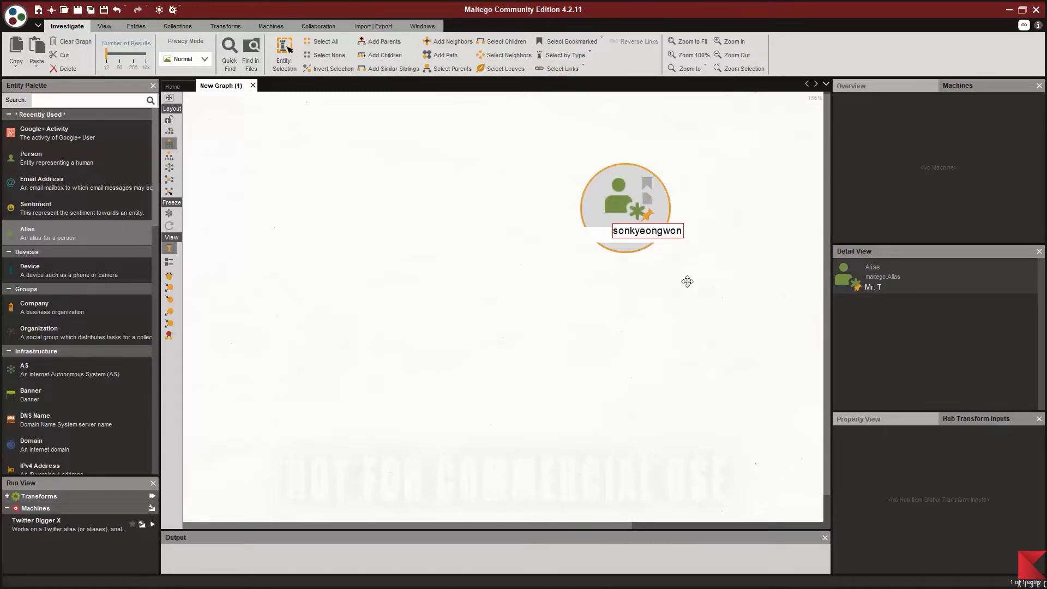
key("Return")
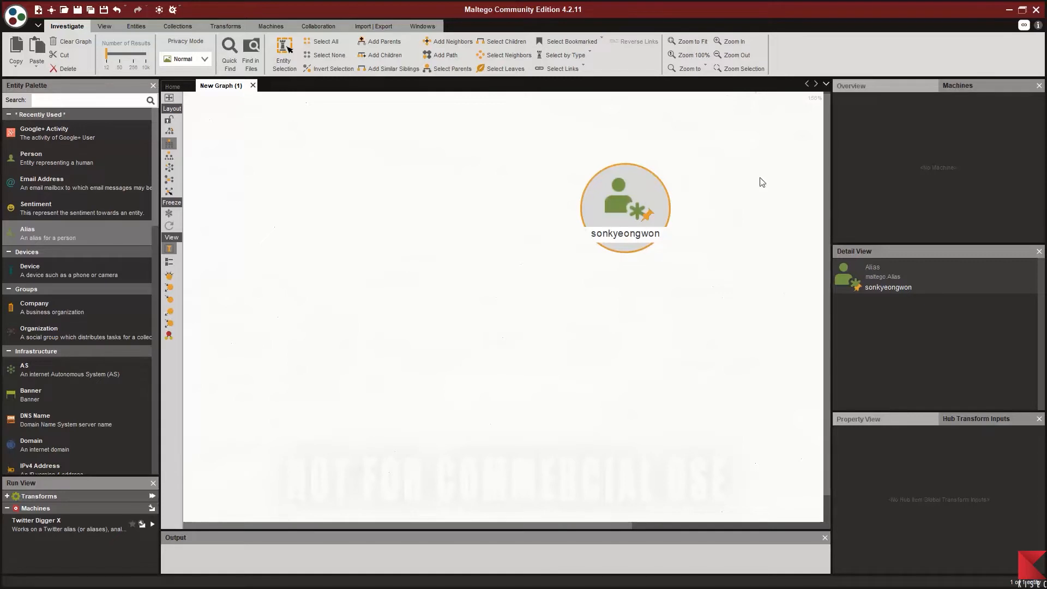
Step: Review the alias's Details, then run To Social Account [Using NameChk] on it
double_click(622, 210)
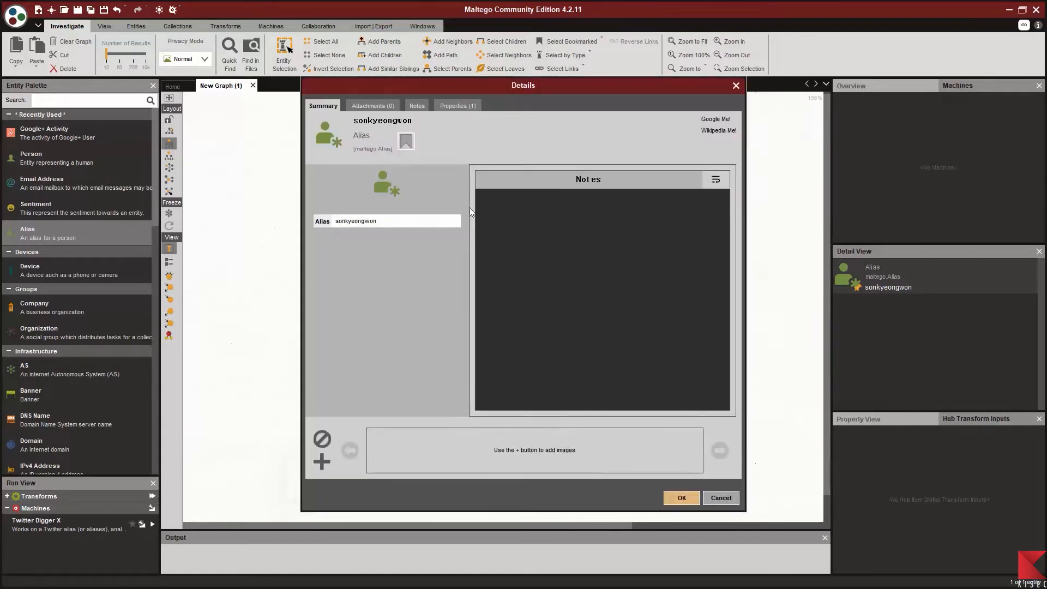
left_click(388, 221)
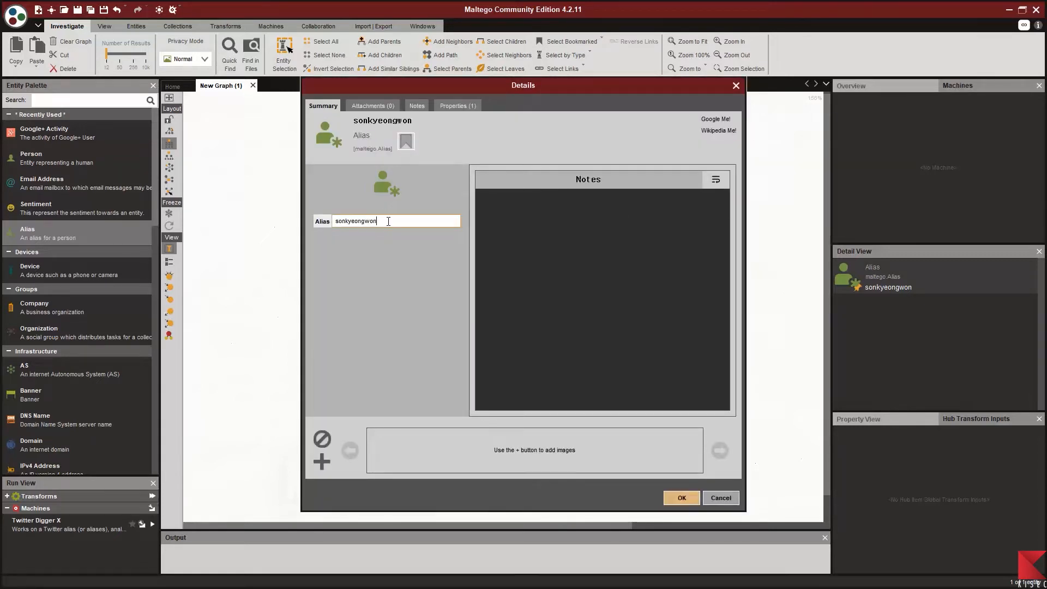
left_click(683, 496)
right_click(623, 233)
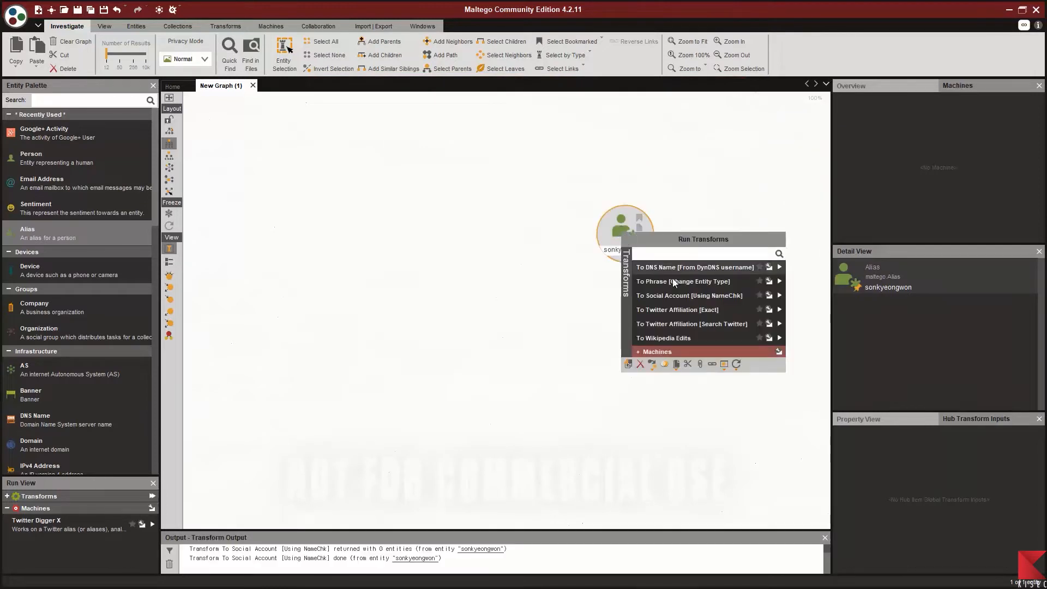
left_click(779, 296)
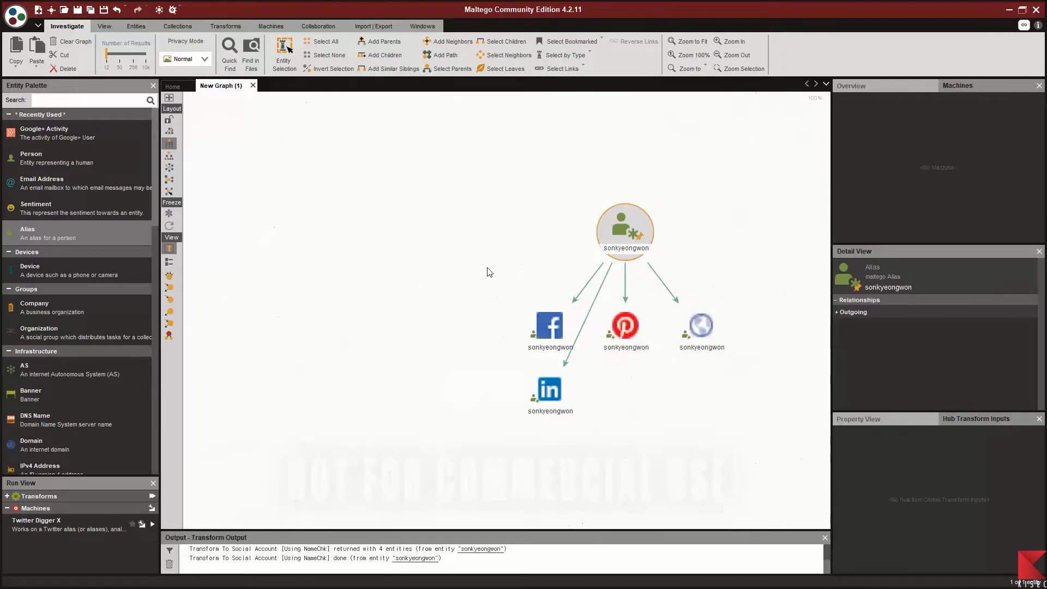
Step: Try block, circular and organic layouts, settle on the hierarchical tree, and select the LinkedIn entity
left_click(169, 155)
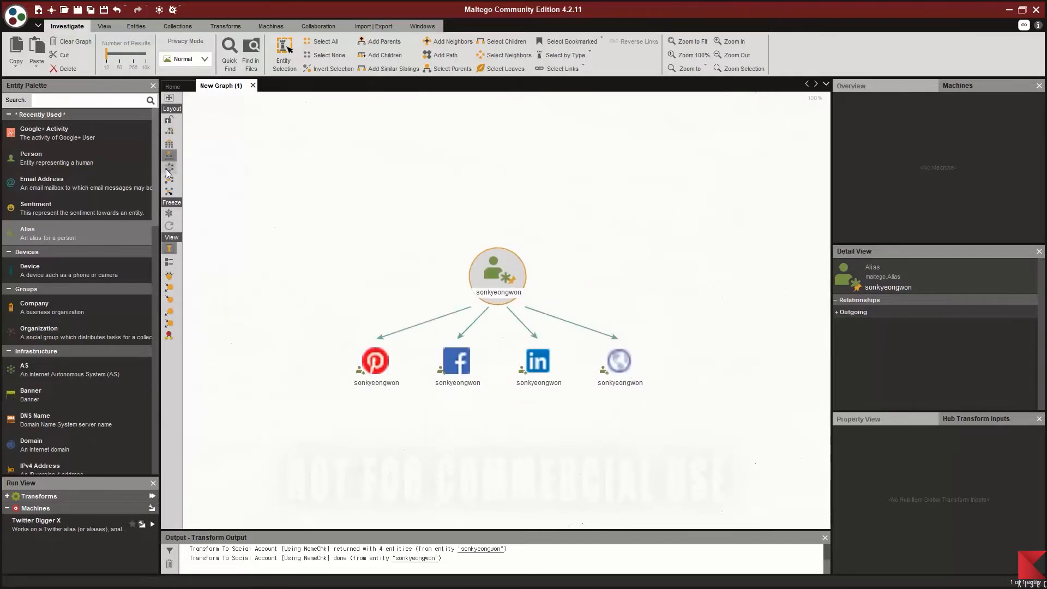
left_click(169, 169)
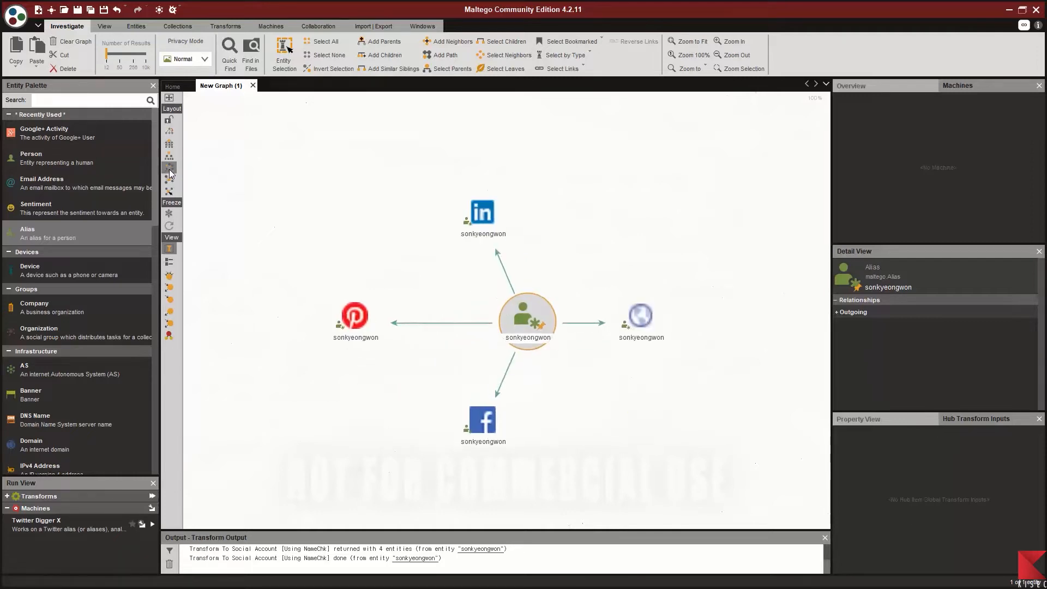
left_click(172, 183)
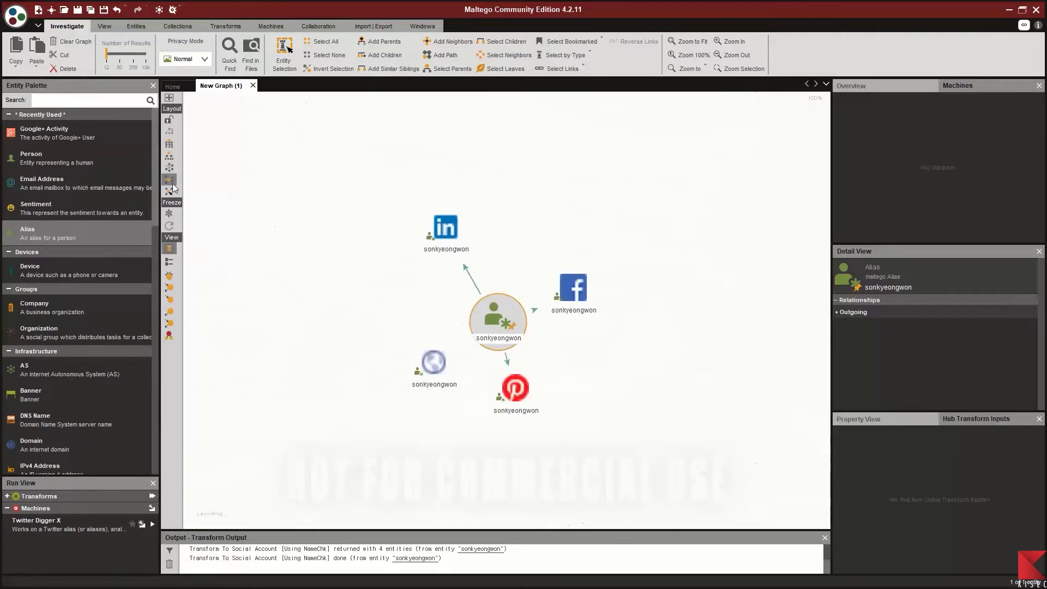
left_click(173, 193)
left_click(169, 156)
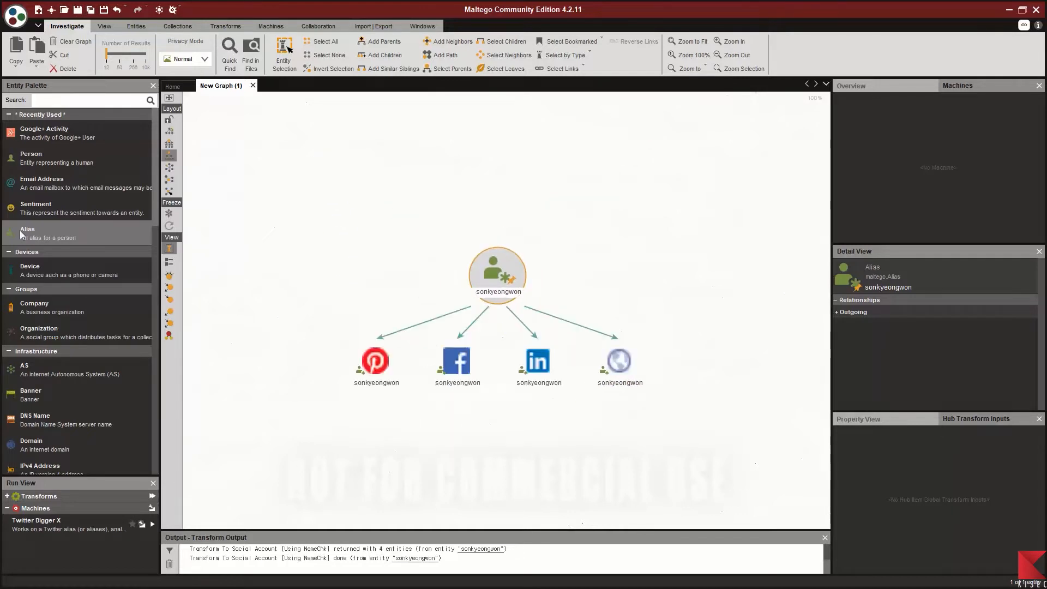
left_click(540, 367)
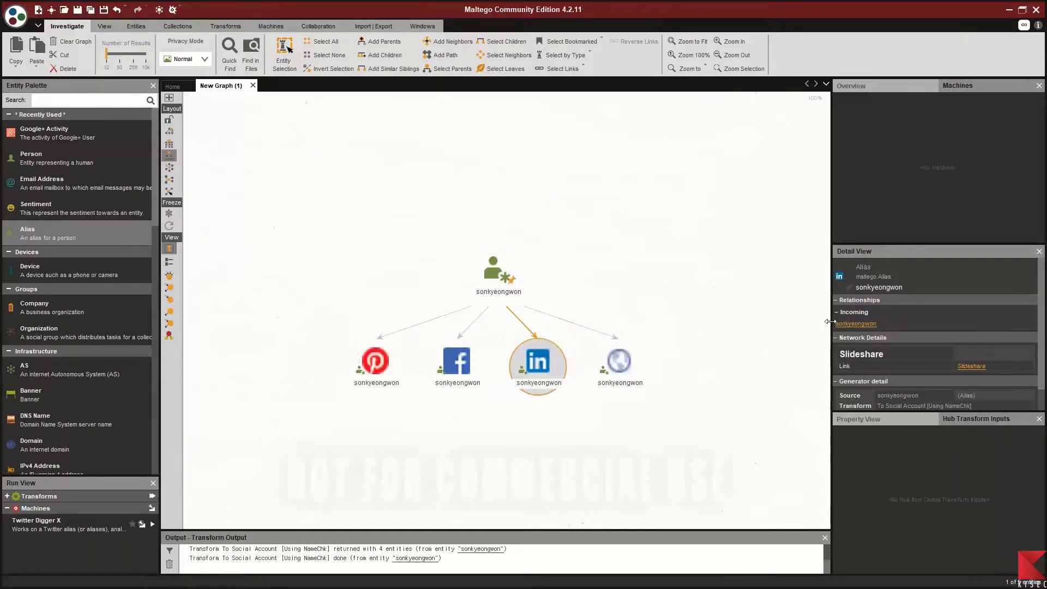
left_click(969, 368)
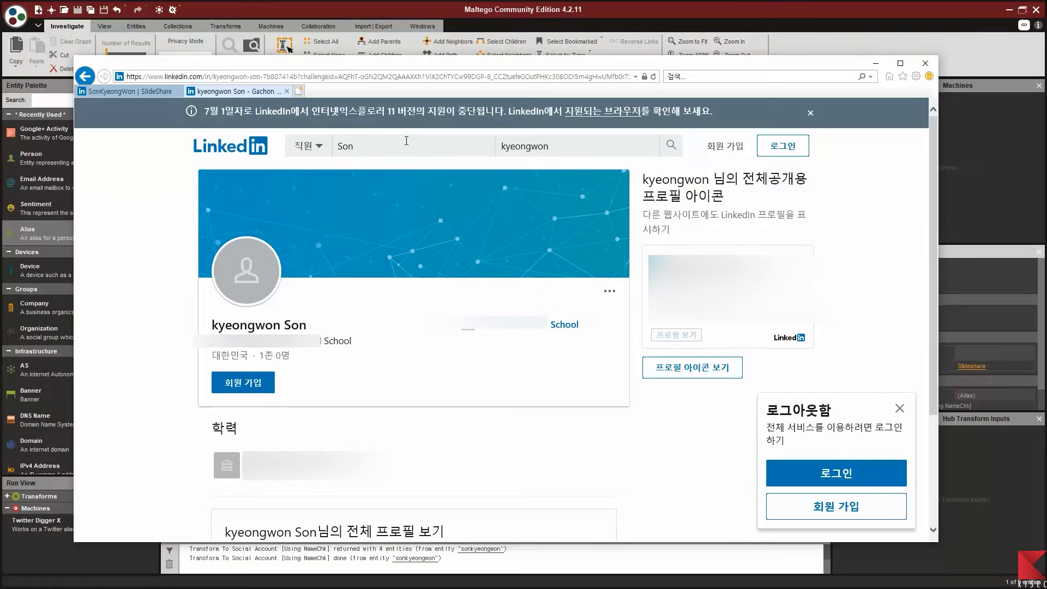
left_click(925, 64)
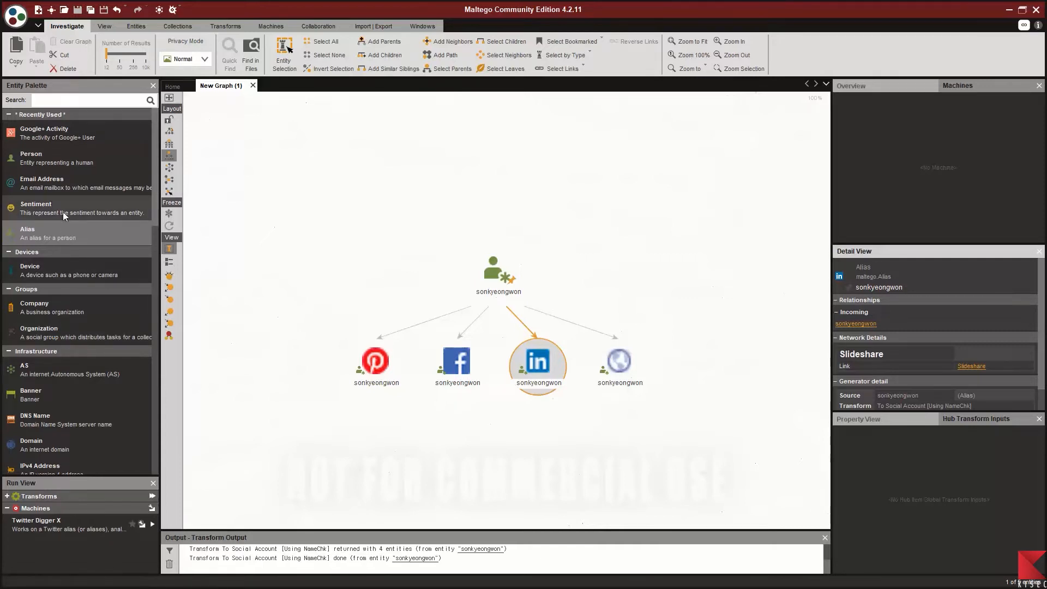
Step: Add an Email Address entity holding the target's Gmail address and check its Details
left_click_drag(58, 188, 555, 186)
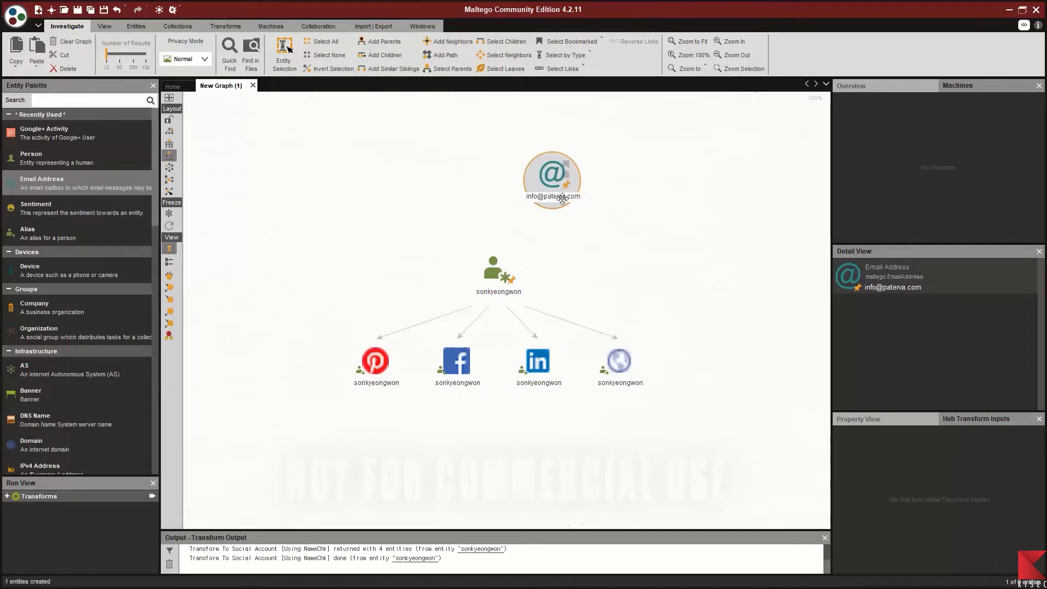
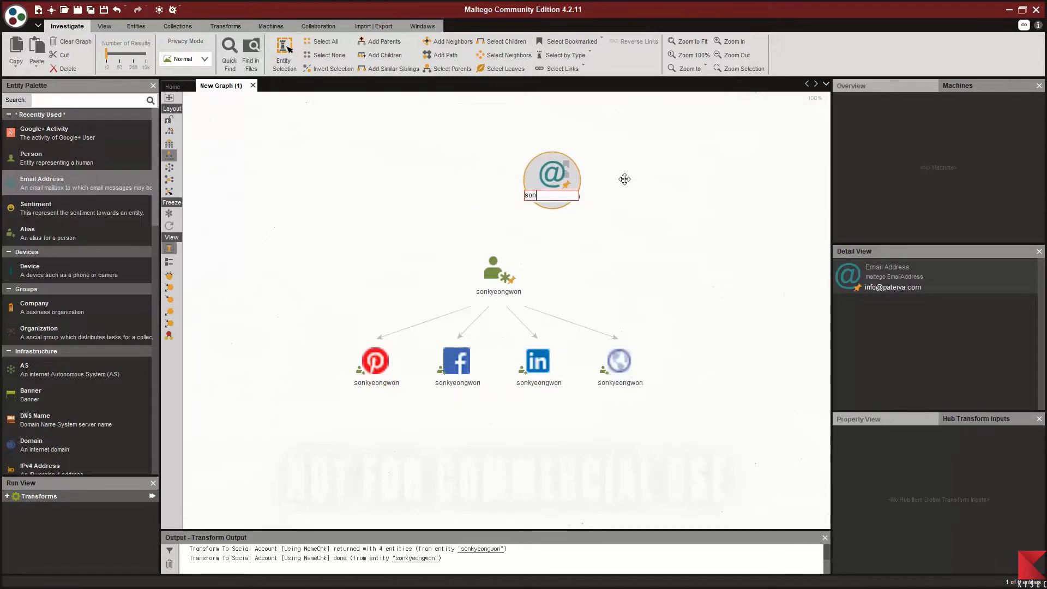
key("Return")
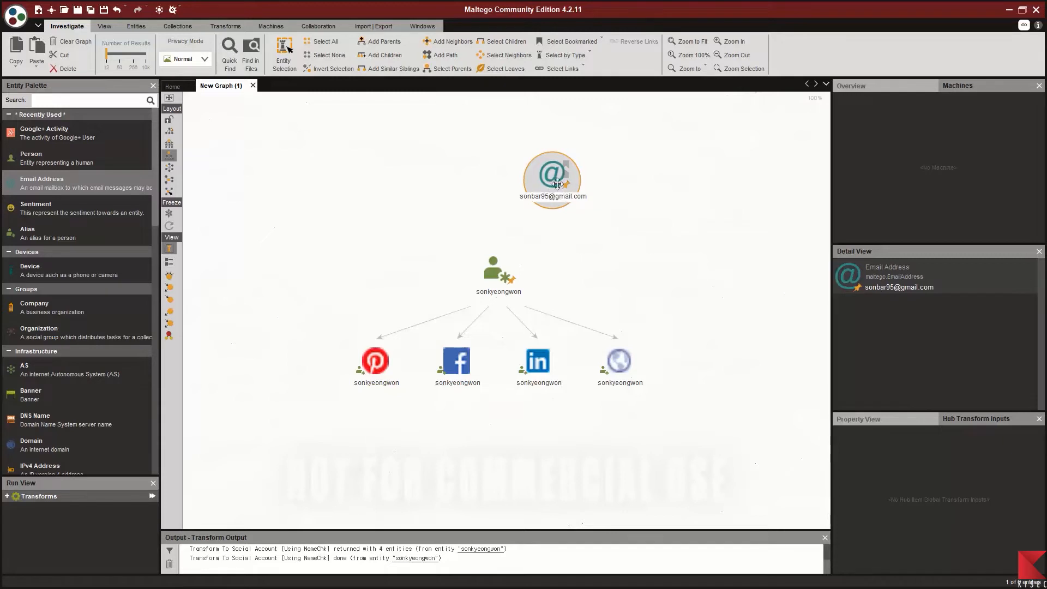
double_click(564, 187)
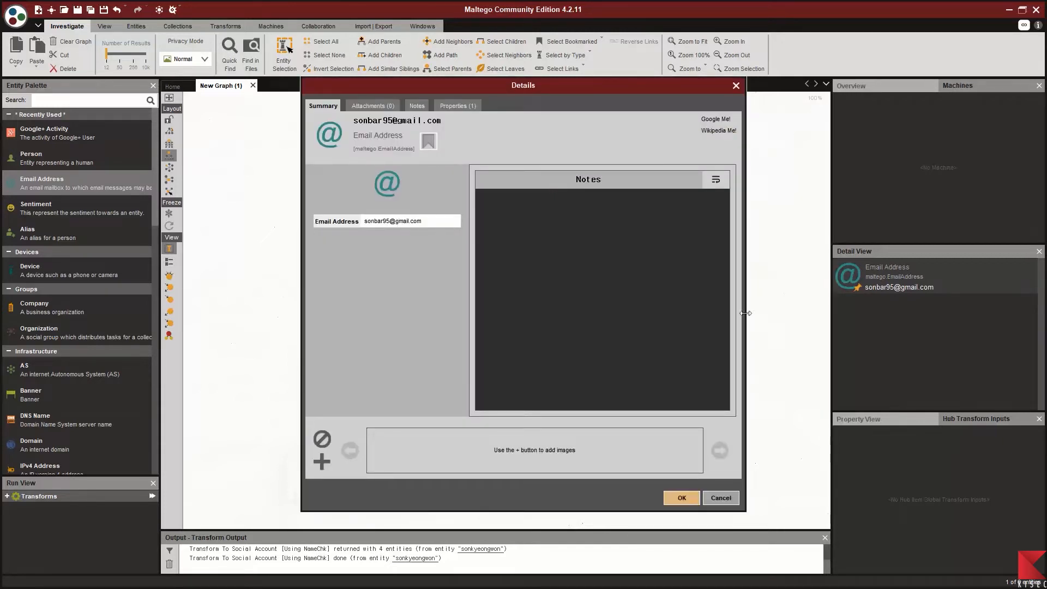
left_click(687, 494)
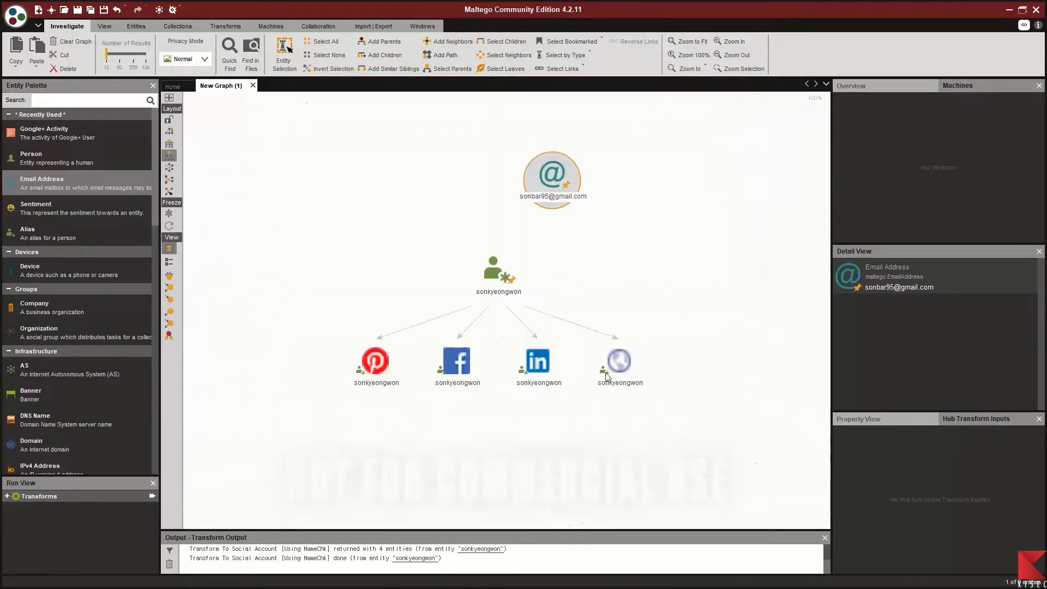
Step: Link the email entity to the alias with label Email and description 'I guess'
left_click(540, 210)
left_click_drag(540, 207, 508, 262)
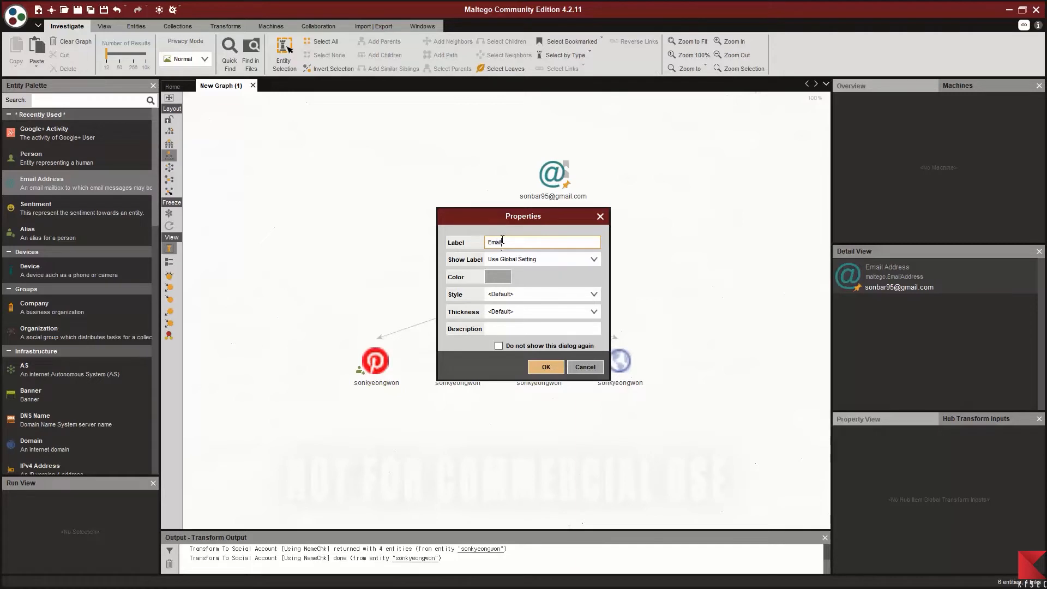
left_click(503, 328)
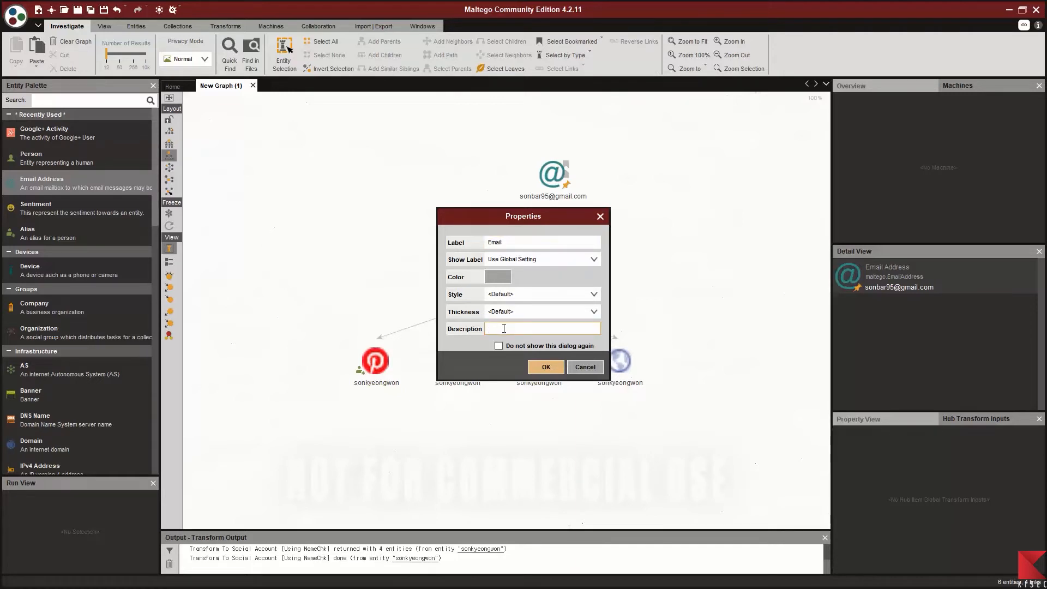
type("I guess...")
Step: Confirm the Email link and run To Person [Parse separator] on the email entity with format LF
left_click(543, 371)
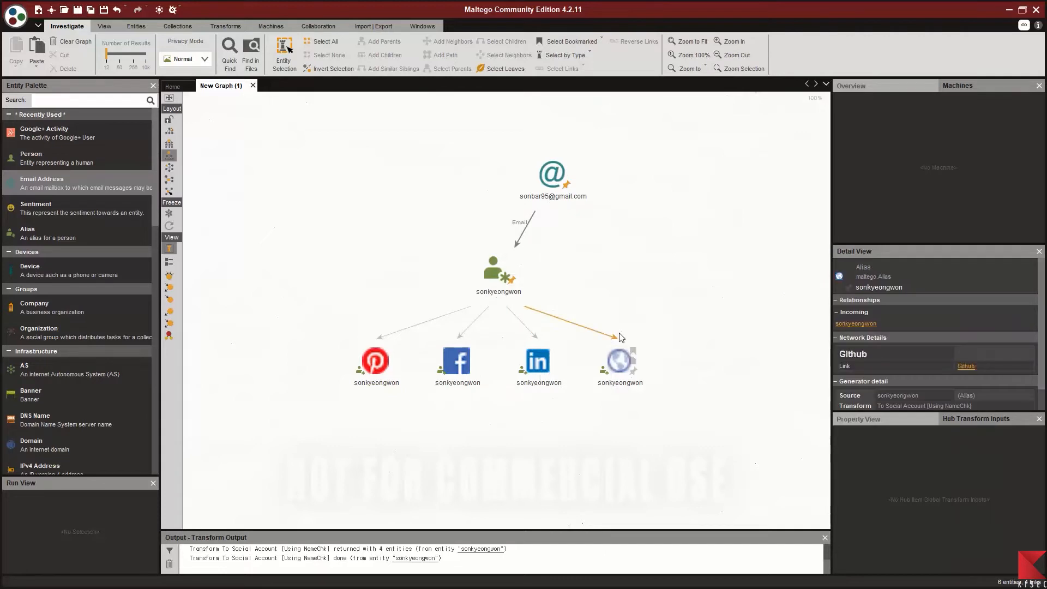
right_click(555, 185)
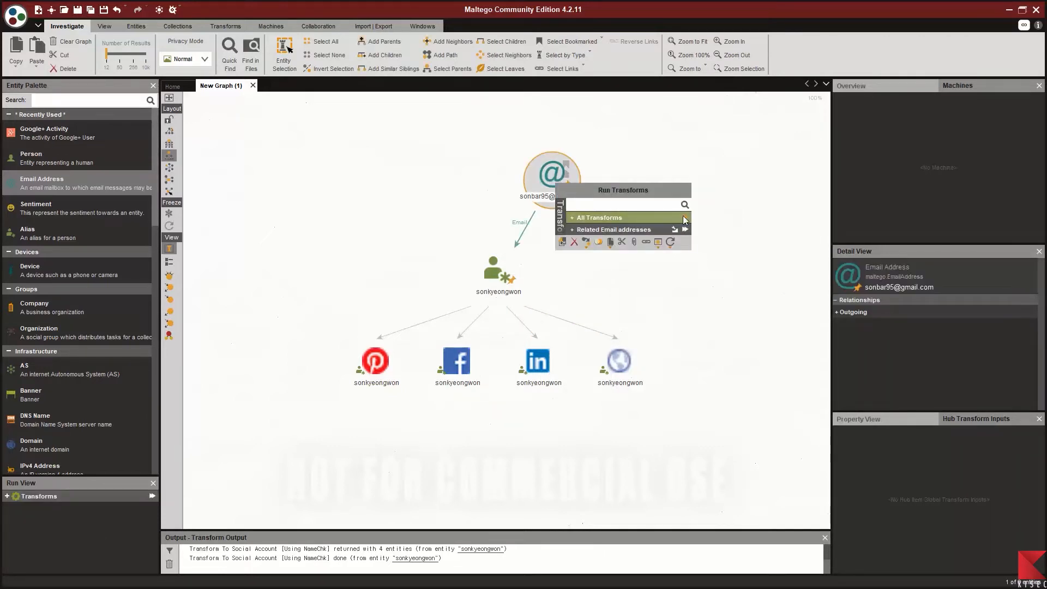
left_click(576, 217)
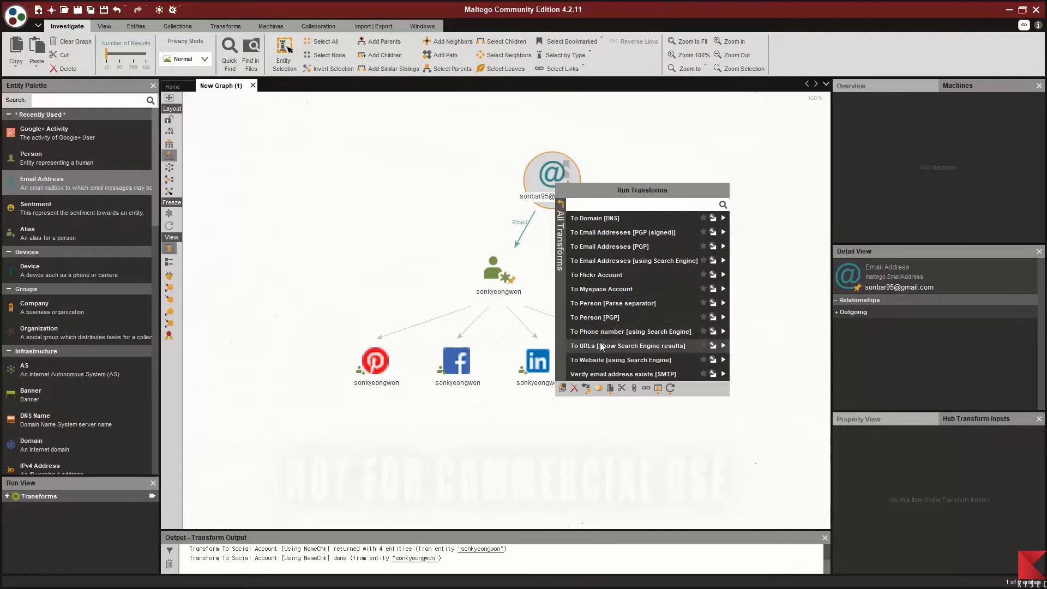
left_click(560, 217)
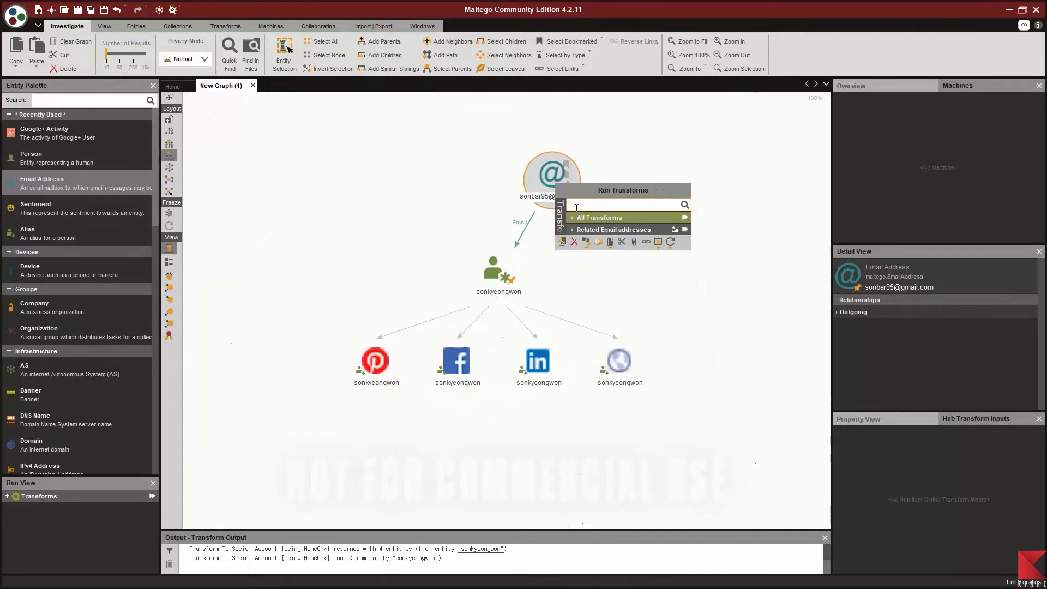
left_click(685, 219)
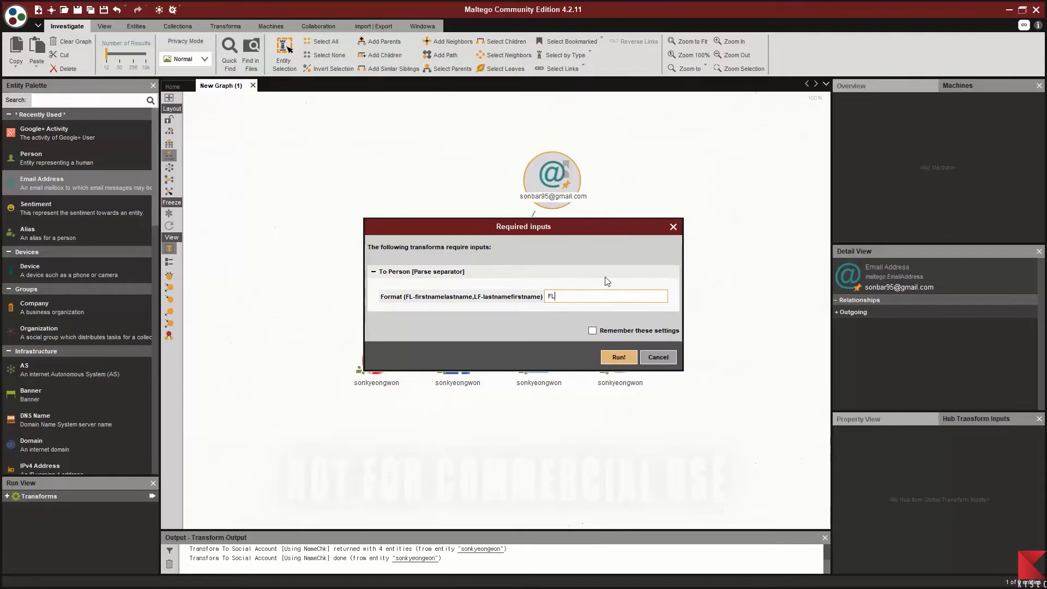
left_click_drag(586, 294, 542, 293)
type("LF")
left_click(610, 357)
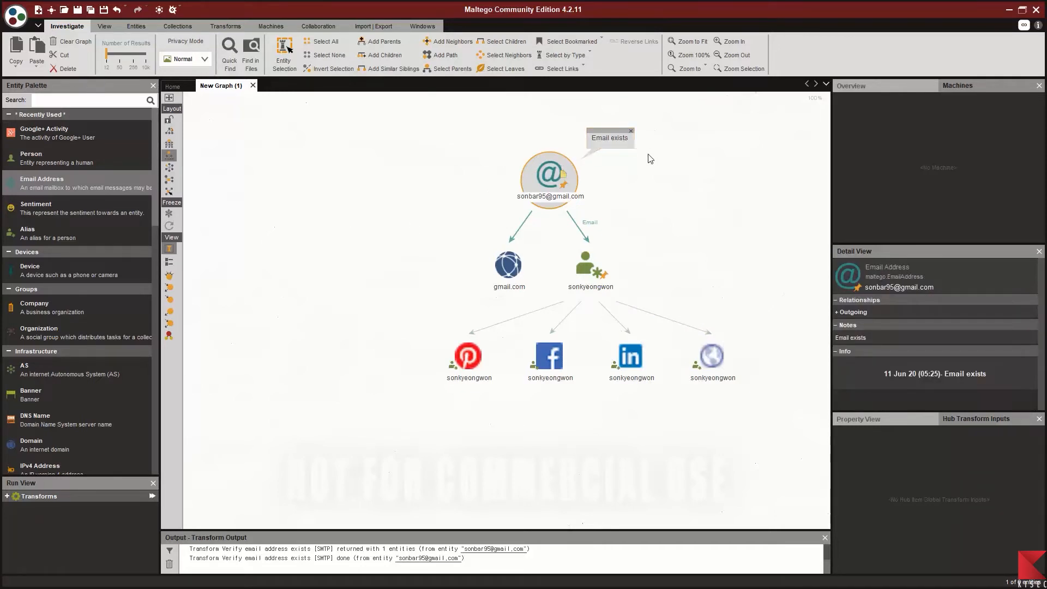
Step: Bring all child nodes into view, select the Pinterest alias, and open its profile link
scroll(647, 166, "up", 3)
scroll(828, 163, "up", 1)
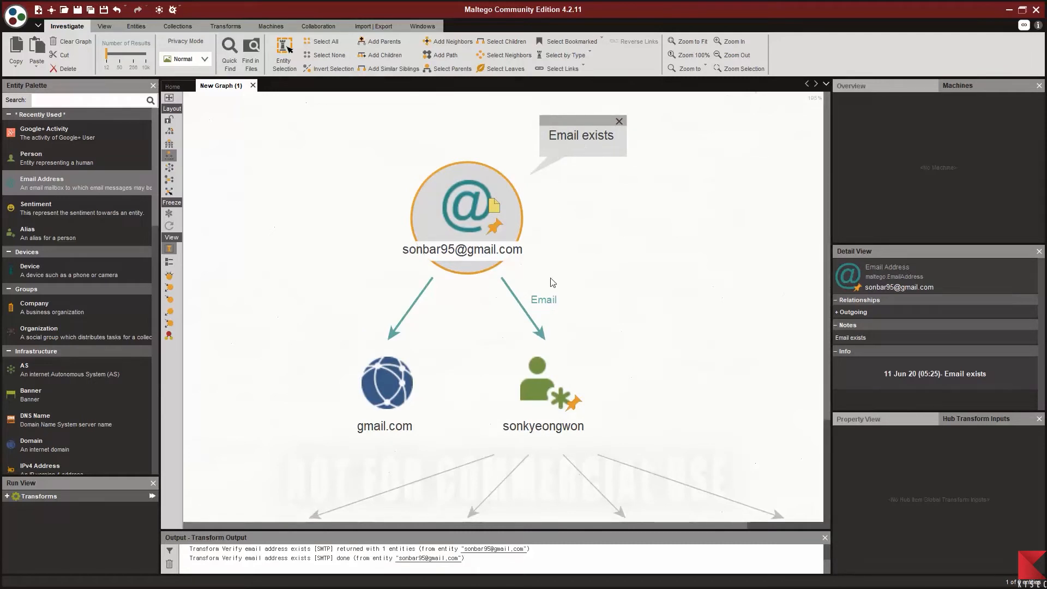
scroll(804, 183, "down", 2)
left_click_drag(449, 325, 337, 304)
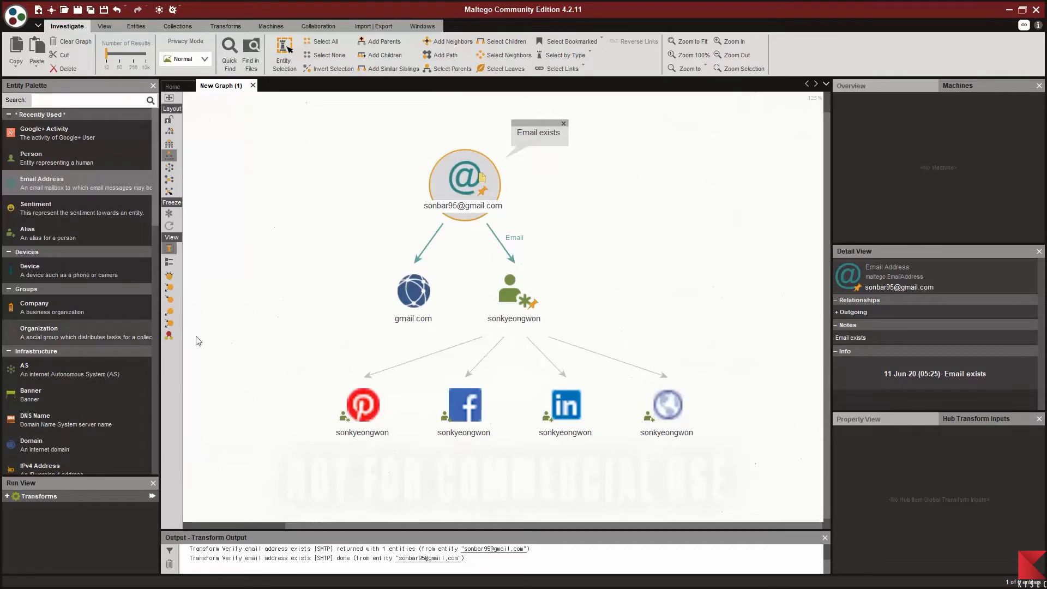
left_click(417, 294)
left_click(668, 407)
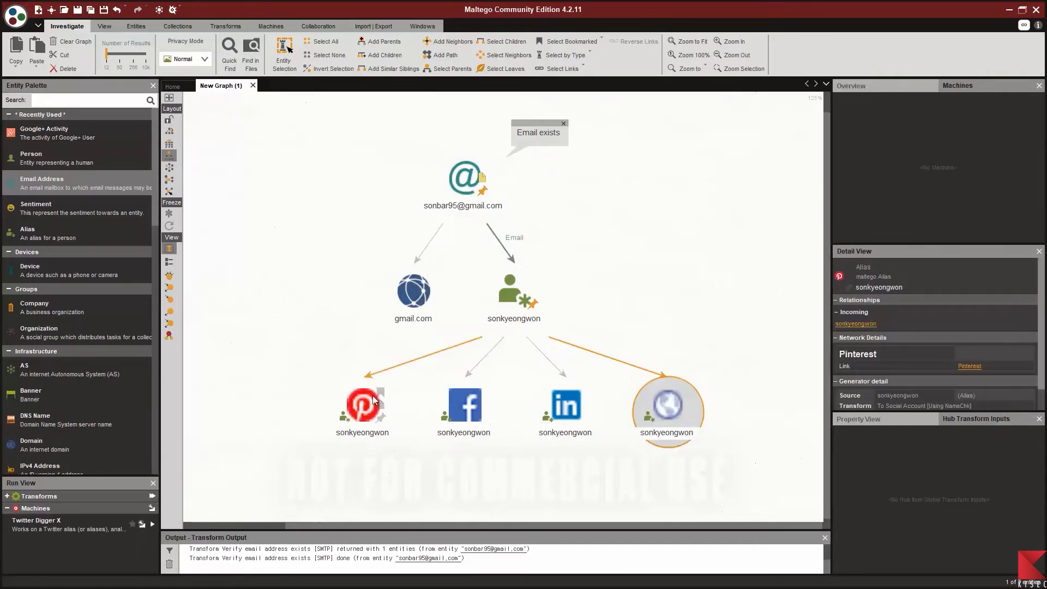
left_click(365, 407)
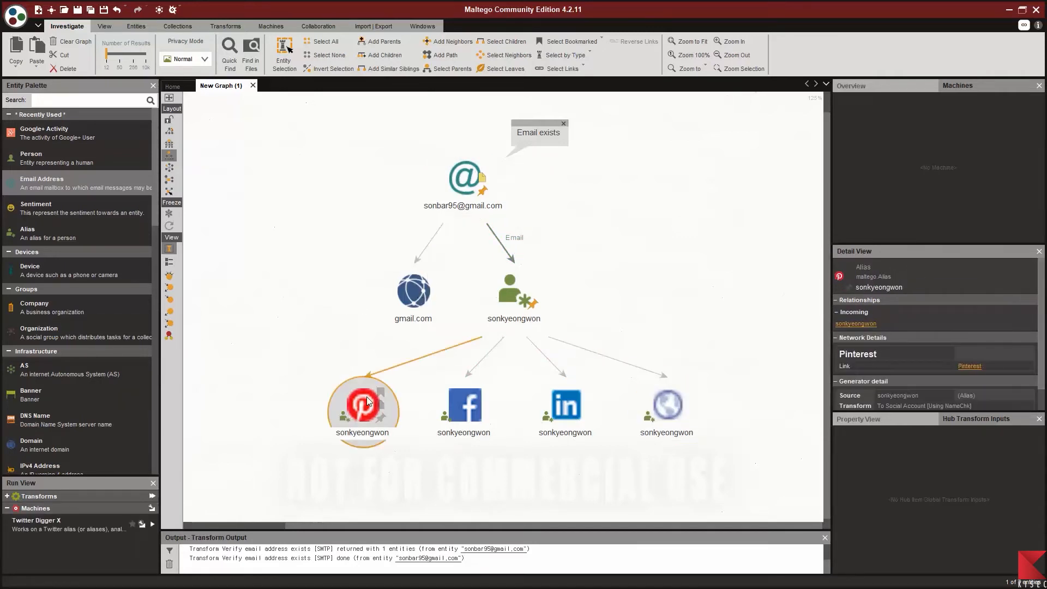
left_click(970, 366)
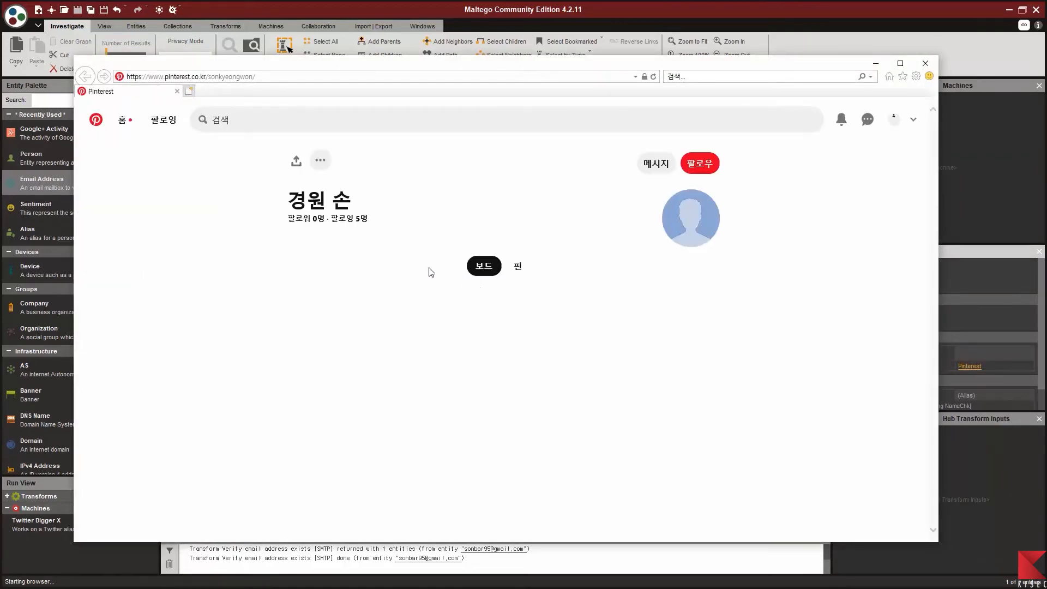
Step: Select the Pinterest profile owner's display name, then close Internet Explorer
left_click_drag(288, 200, 350, 198)
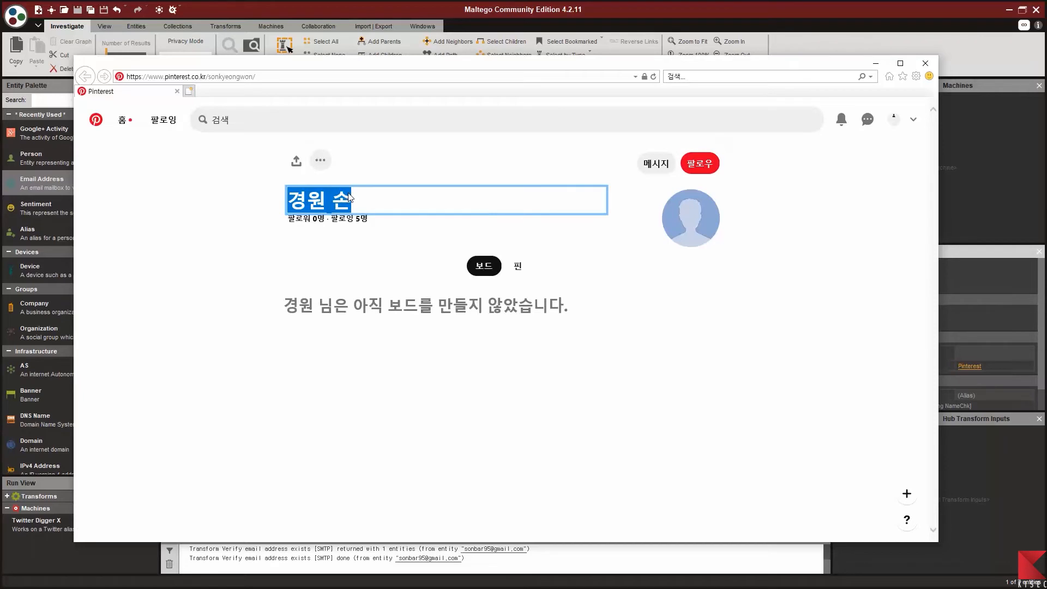
left_click(917, 65)
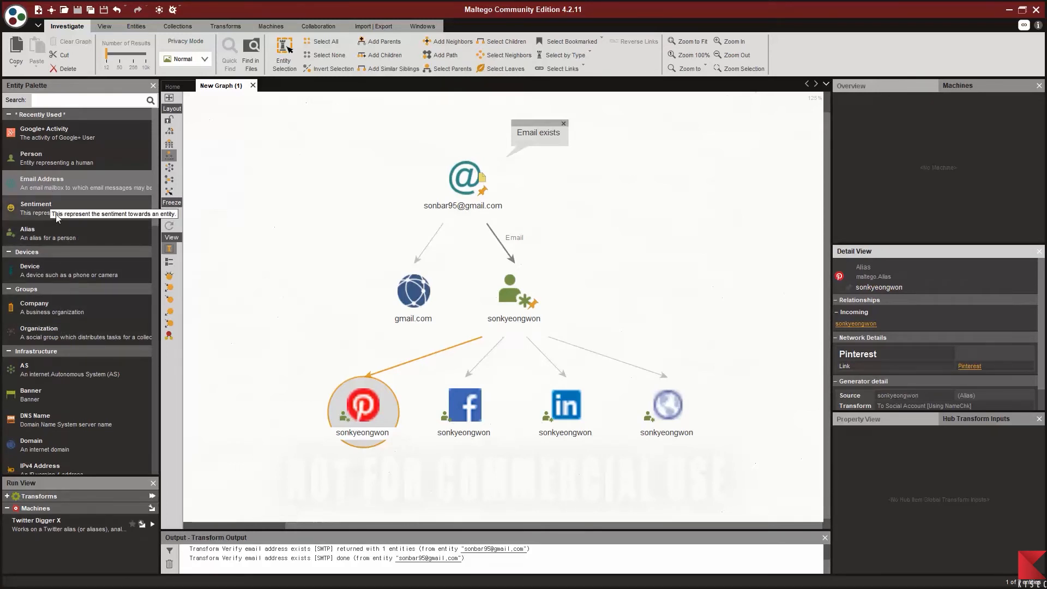
Step: Add a second Alias entity named after the Pinterest profile owner and place it lower-left
left_click_drag(48, 240, 659, 292)
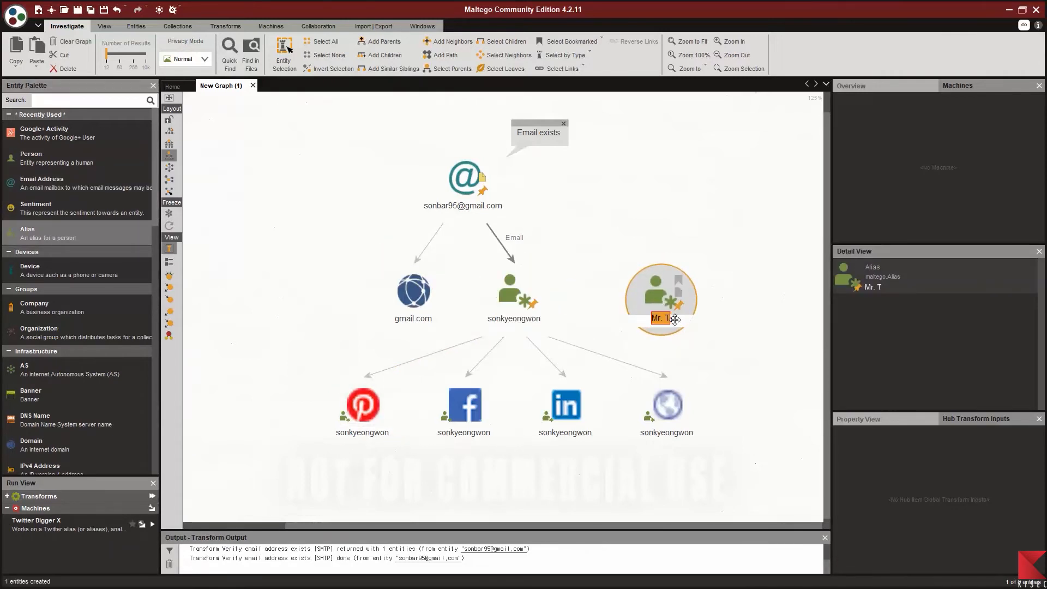
key("BackSpace")
key("Return")
left_click_drag(654, 302, 243, 454)
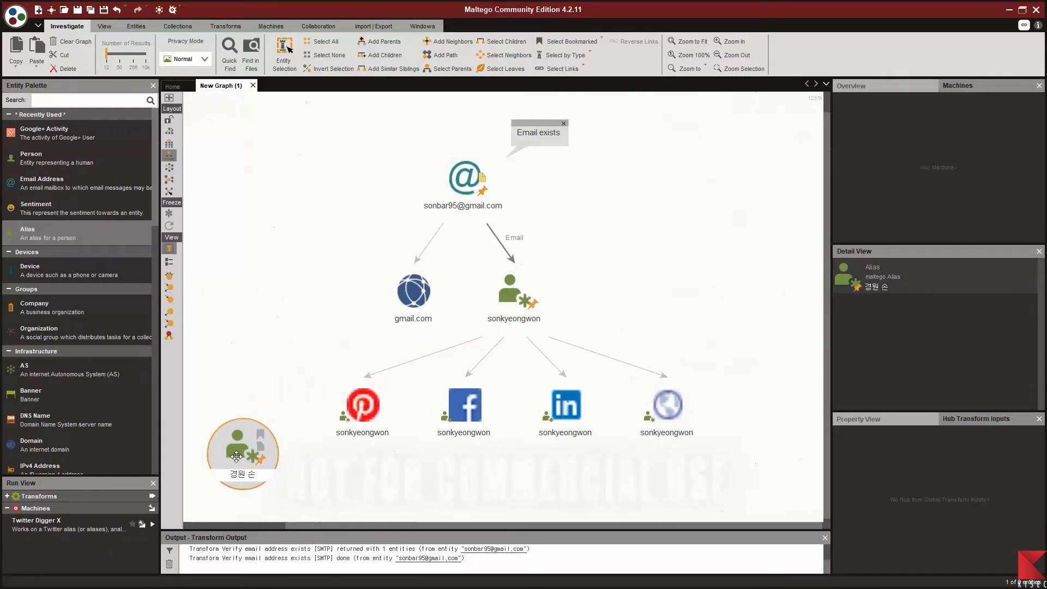
Step: Draw a link from the Pinterest entity to the new alias, labelled 'Nickname'
left_click(295, 424)
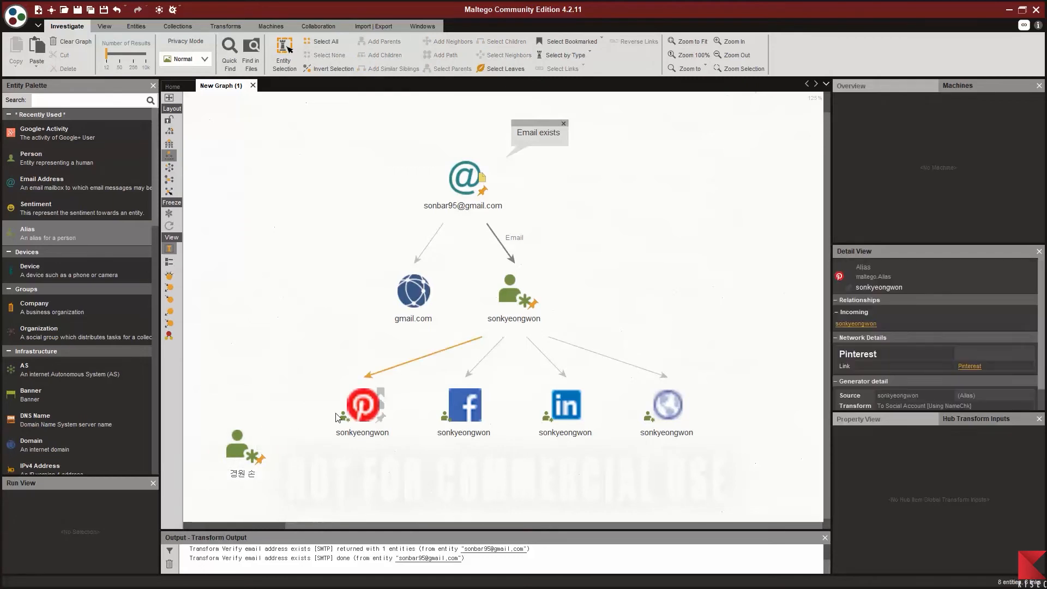
left_click_drag(339, 405, 240, 448)
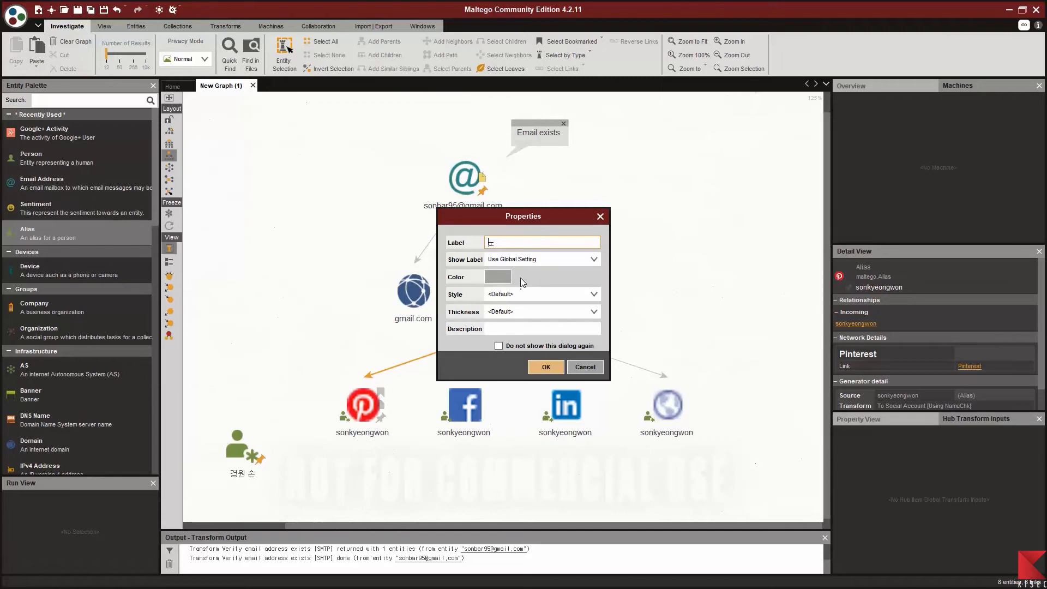
type("Nickan")
key("BackSpace")
key("BackSpace")
type("Nickname")
left_click(545, 366)
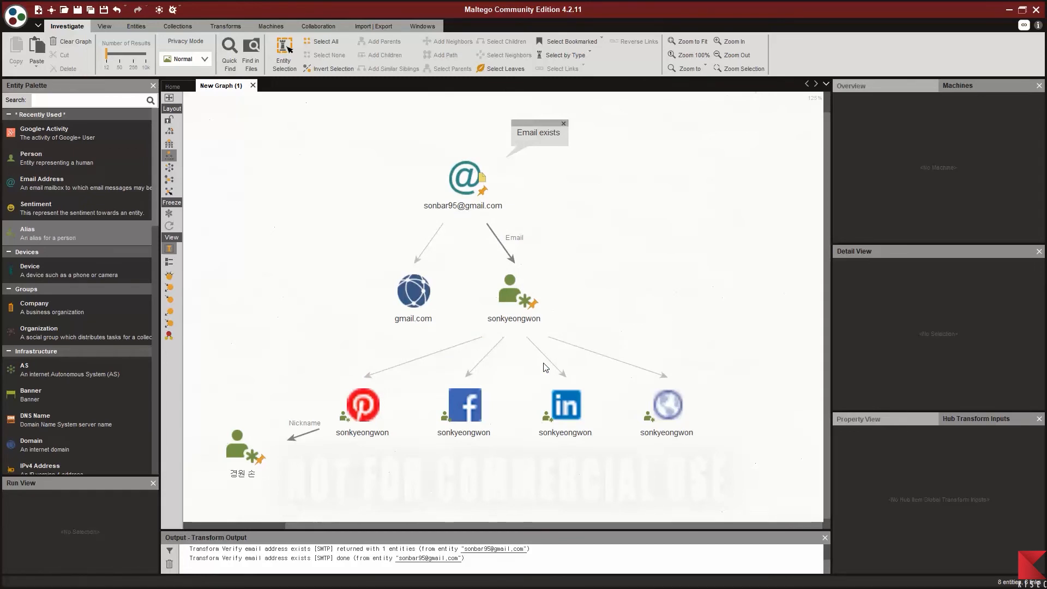
left_click(234, 449)
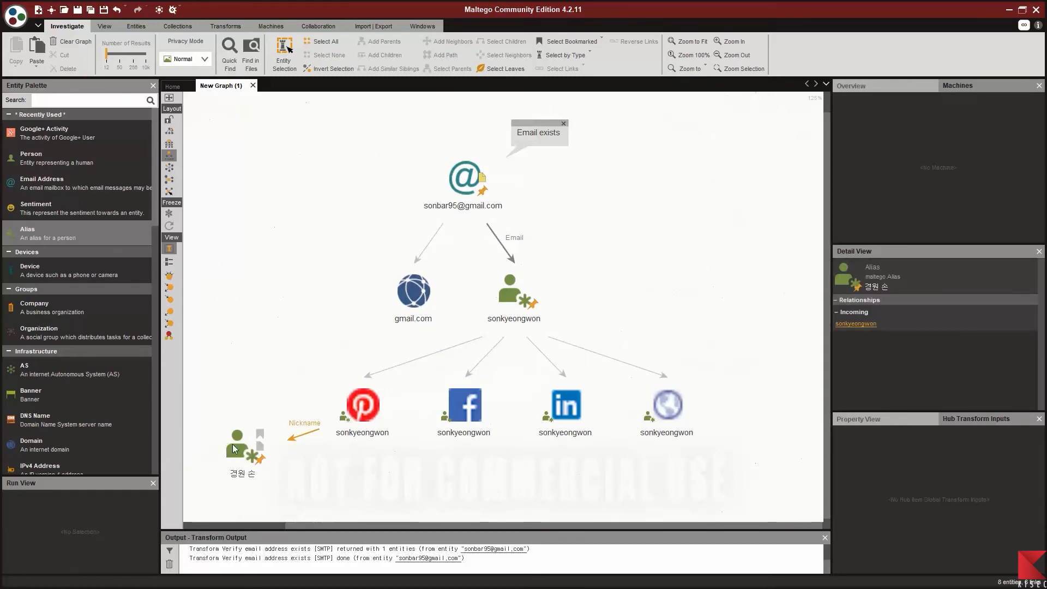
Step: Run To Social Account [Using NameChk] on the new name alias
left_click_drag(233, 374, 276, 292)
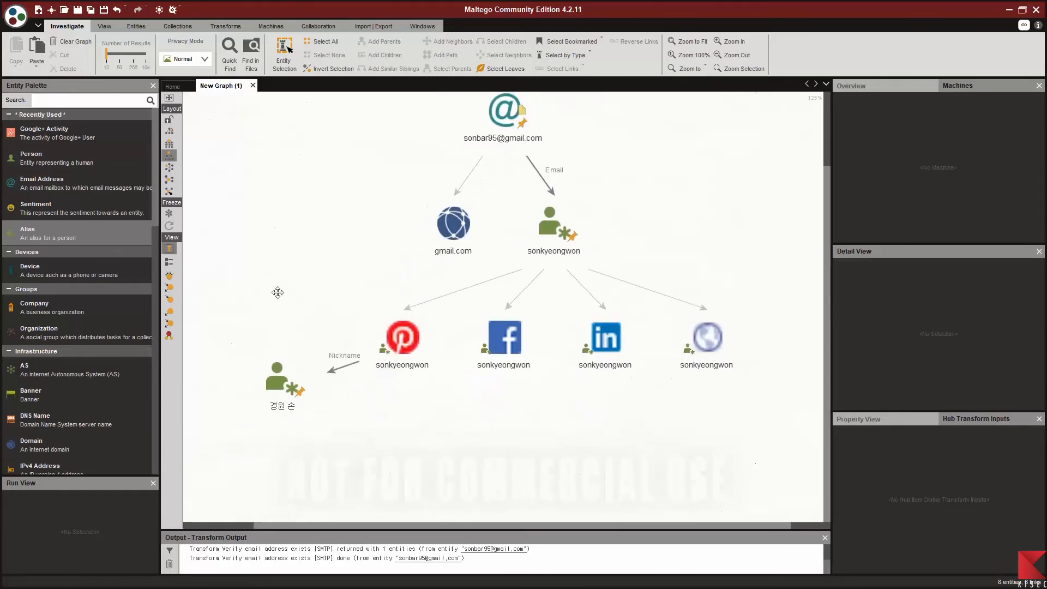
right_click(282, 376)
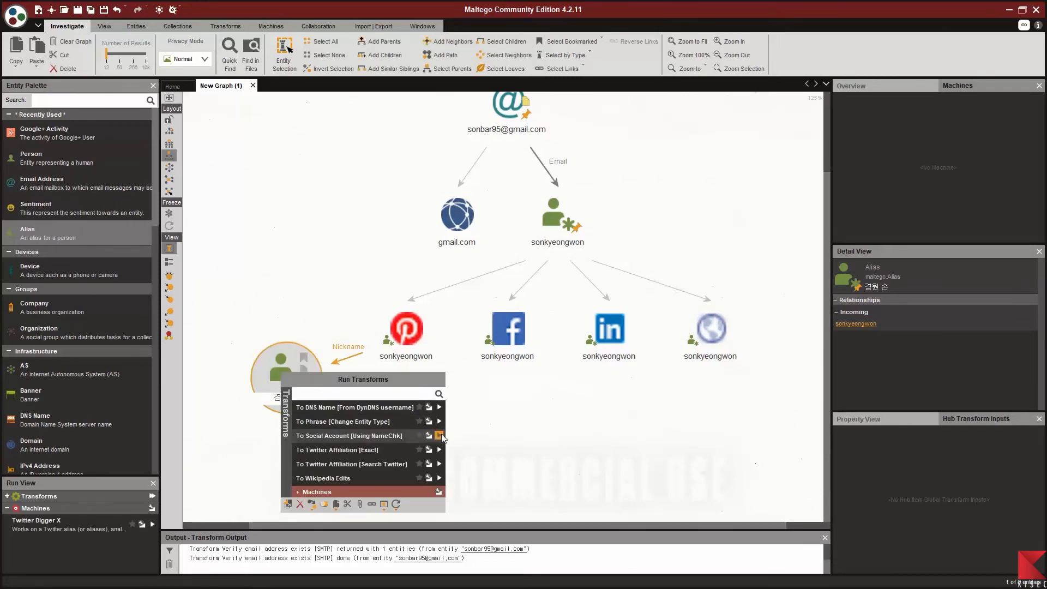
left_click(439, 436)
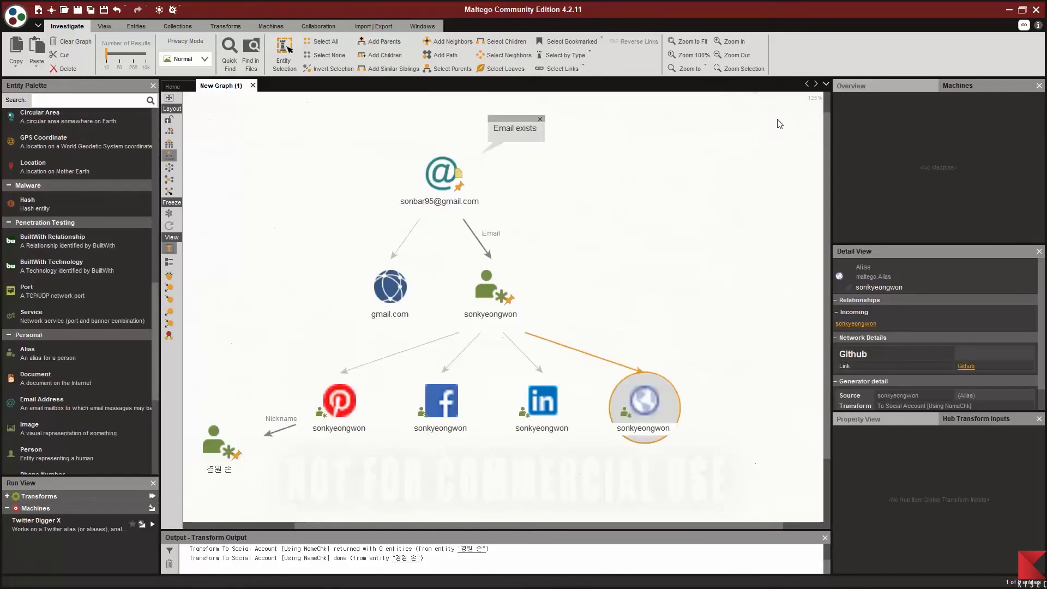
Step: Export the graph as an image named 'OSINT images' in PNG format to the Desktop
left_click(16, 16)
mouse_move(62, 201)
mouse_move(72, 180)
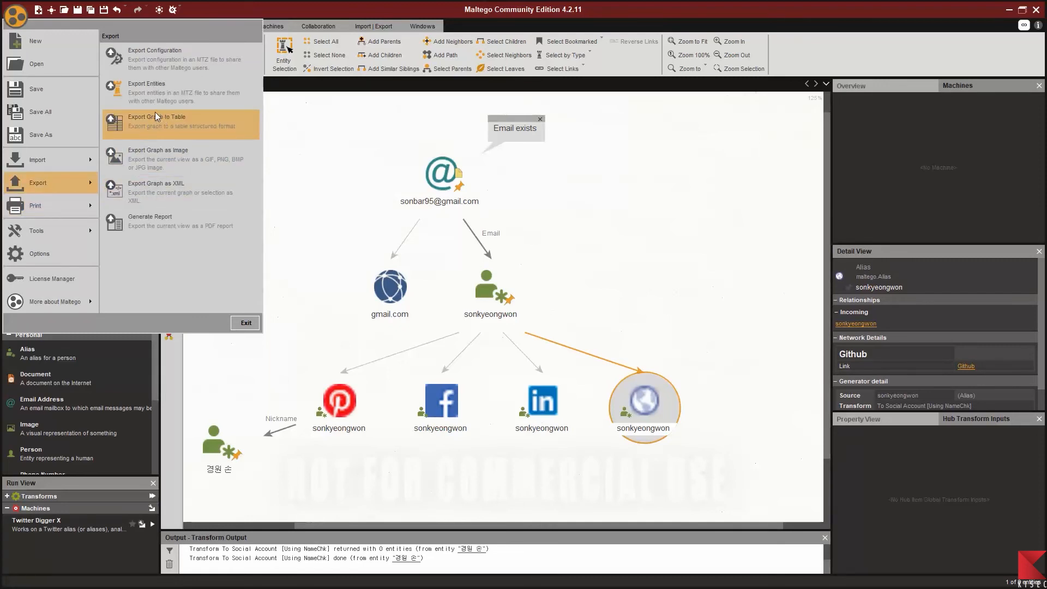
left_click(172, 159)
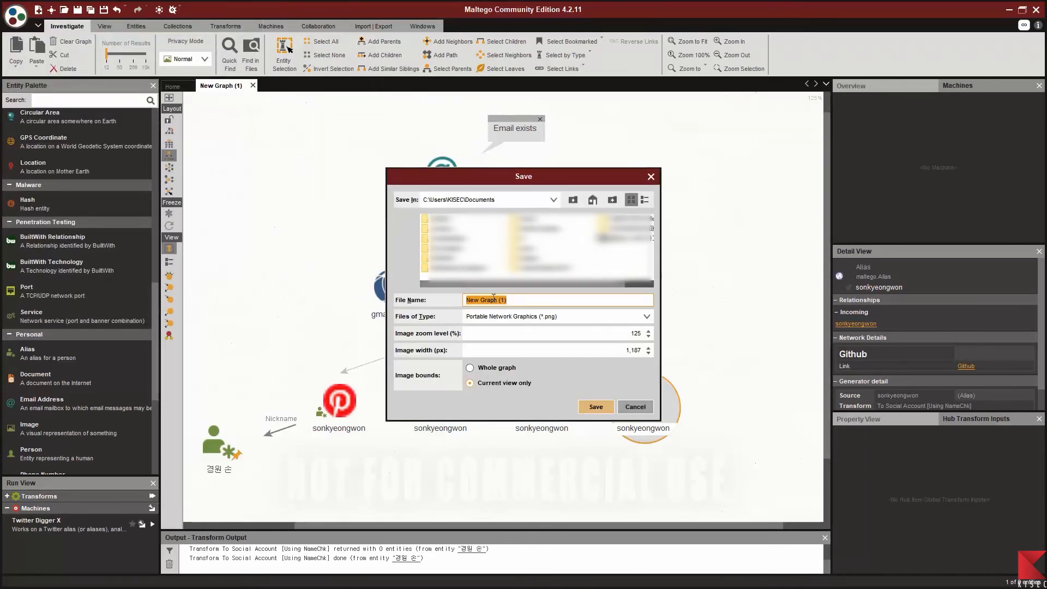
type("OSINT images")
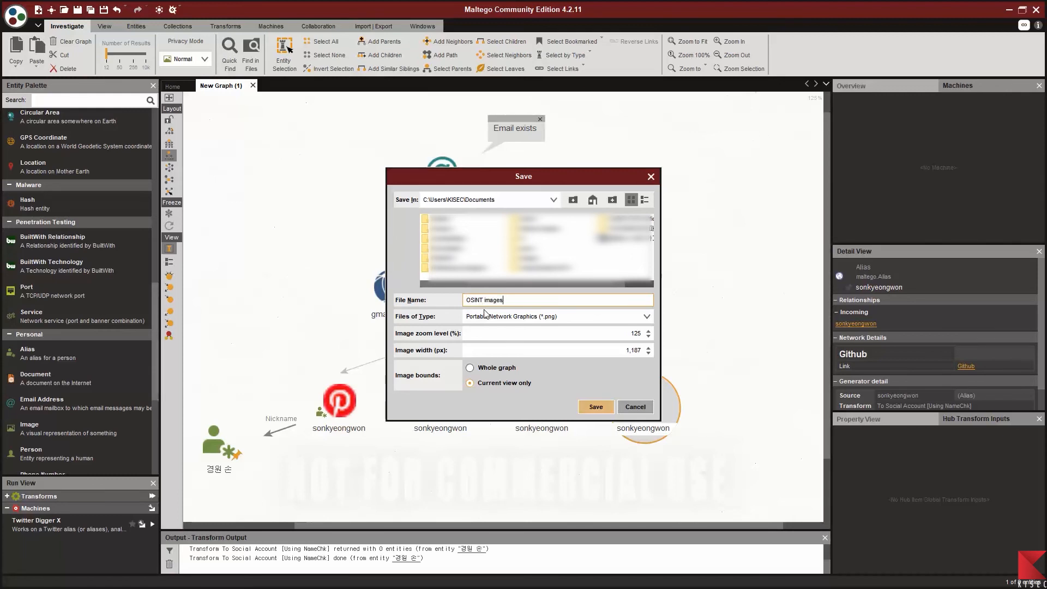
left_click(593, 200)
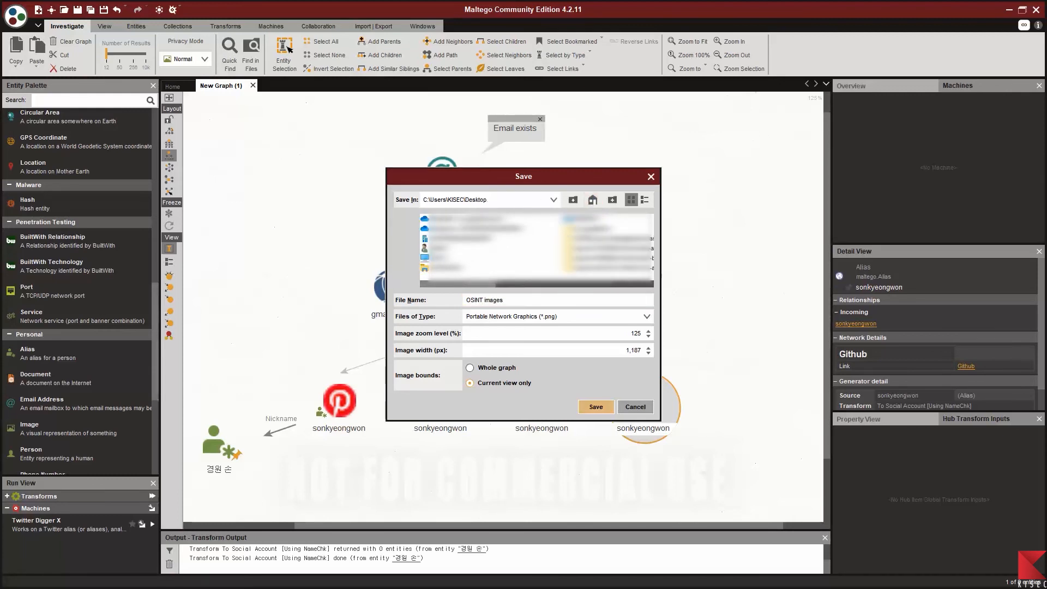
left_click(597, 407)
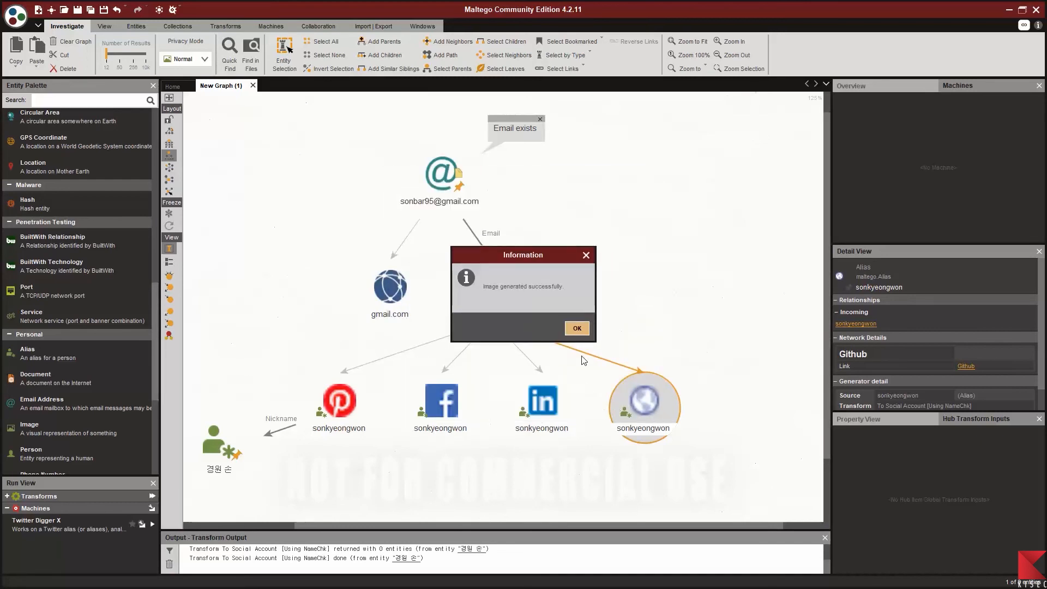
left_click(581, 330)
Step: Select every entity on the graph
key("ctrl+a")
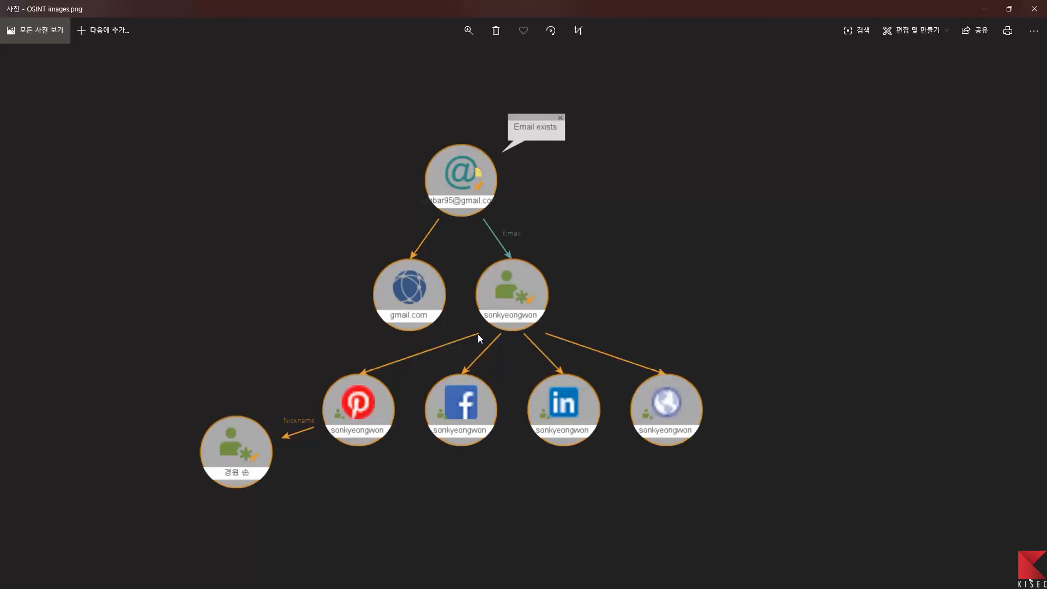
Step: Close the Photos viewer, then exit Maltego, discarding the unsaved graph
left_click(1035, 9)
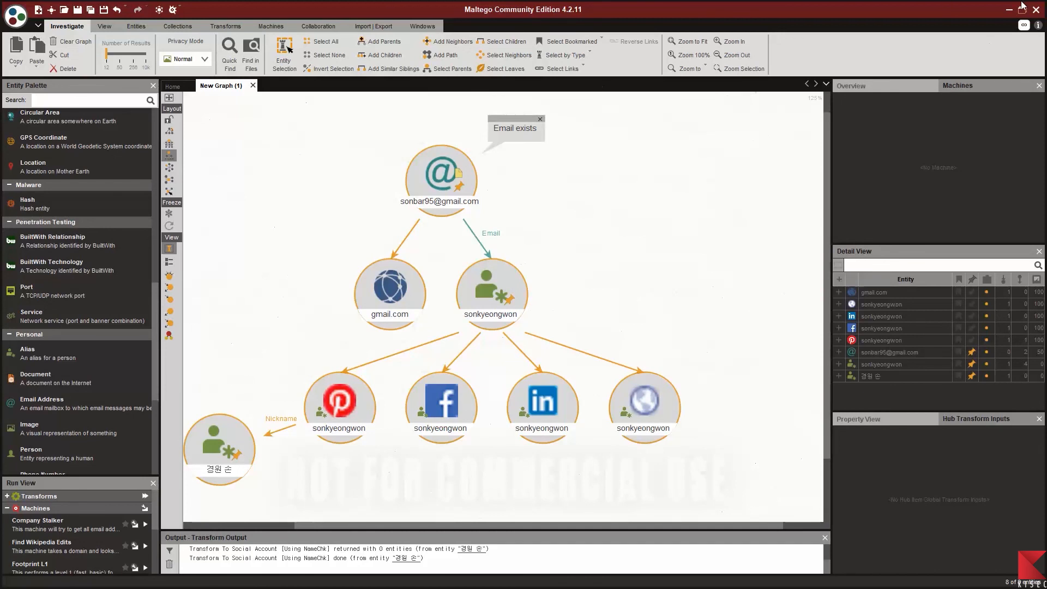
left_click(1036, 9)
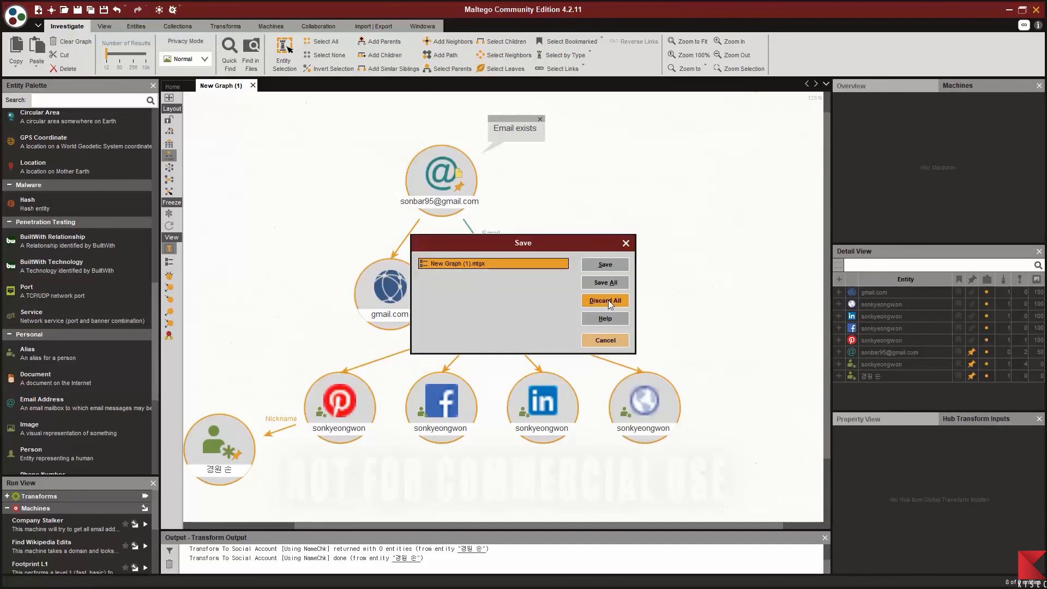
left_click(608, 300)
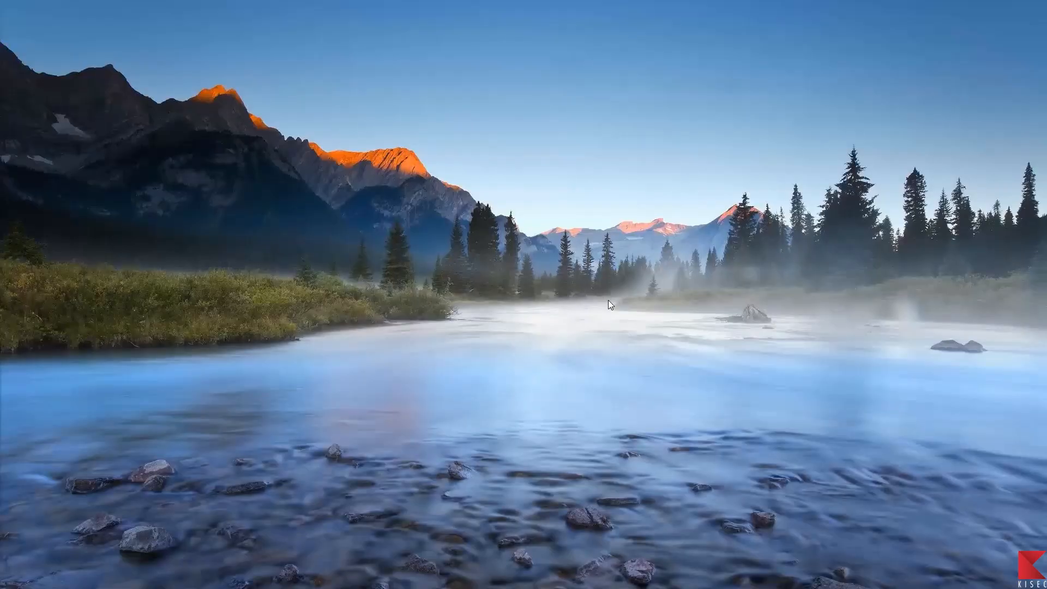